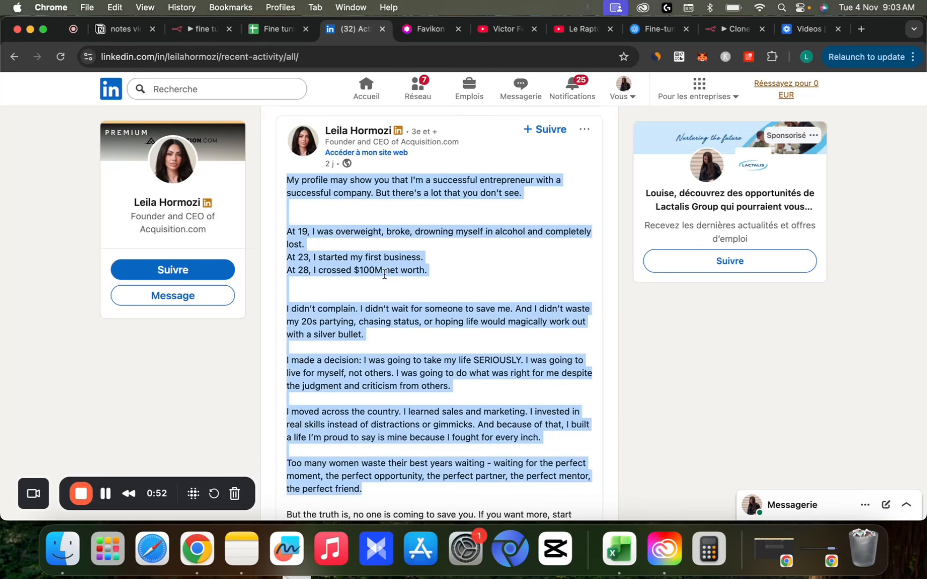
Review Leila Hormozi's LinkedIn post and the collected posts in the messages.assistant column of the Leila hormozi sheet.
scroll(440, 311, down, 10)
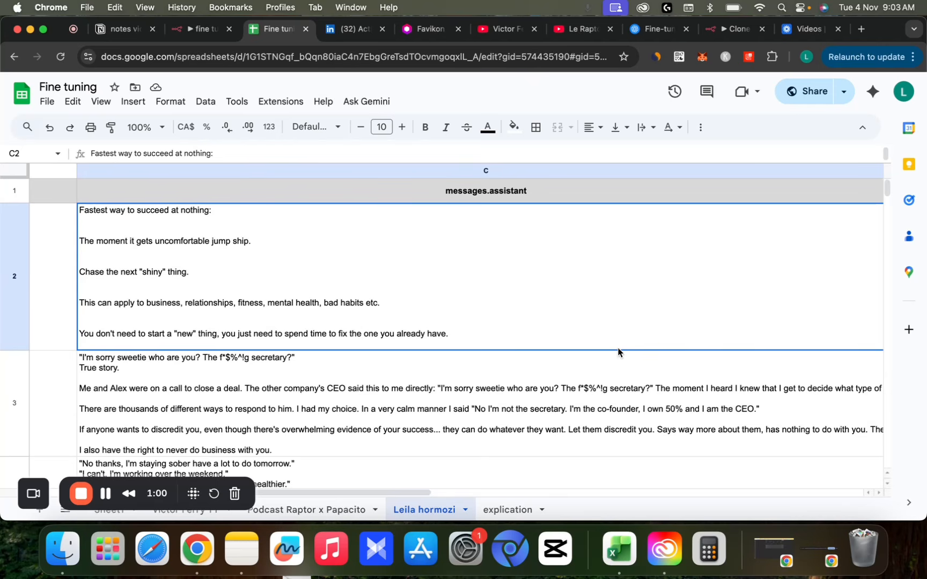
scroll(618, 350, right, 1)
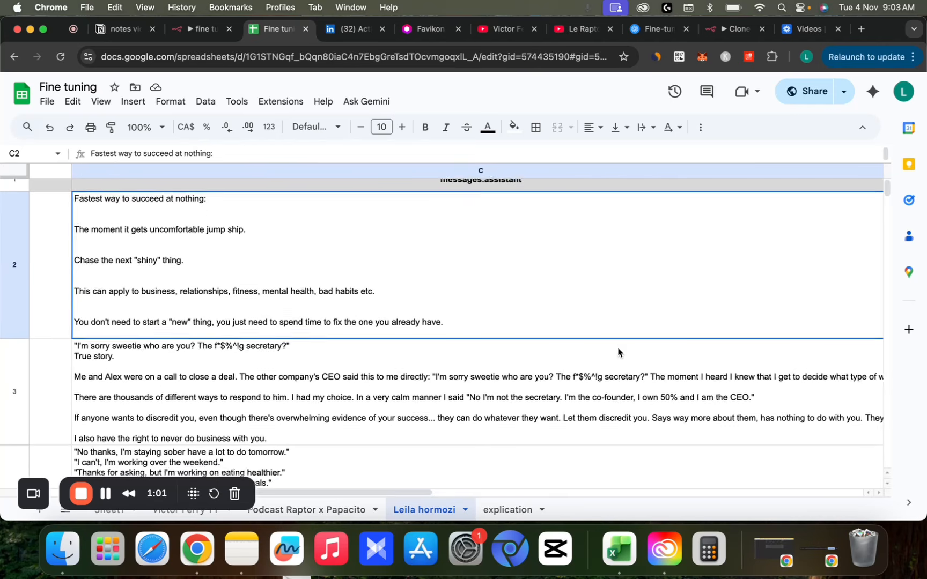
scroll(542, 315, down, 12)
click(543, 313)
scroll(500, 339, down, 3)
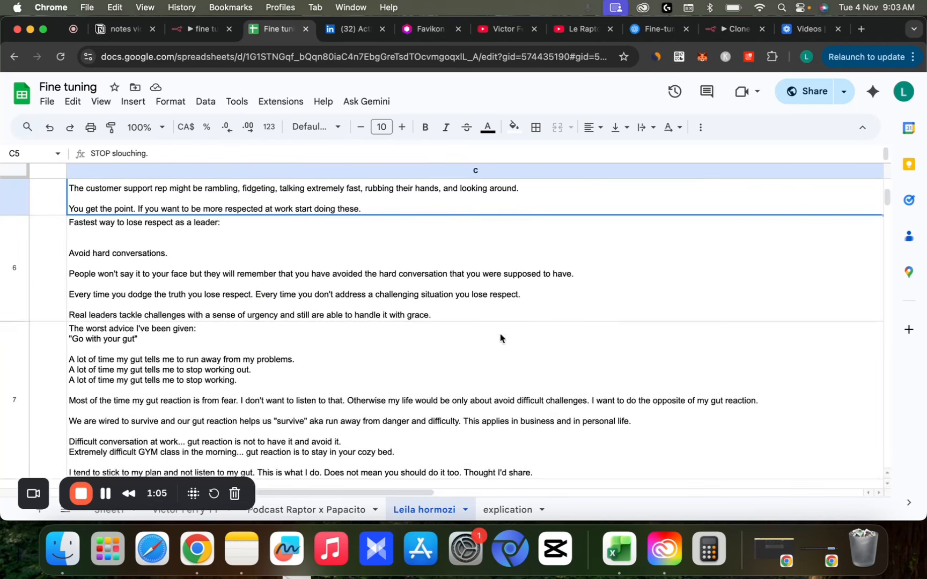
click(494, 289)
scroll(504, 361, down, 15)
scroll(505, 362, up, 20)
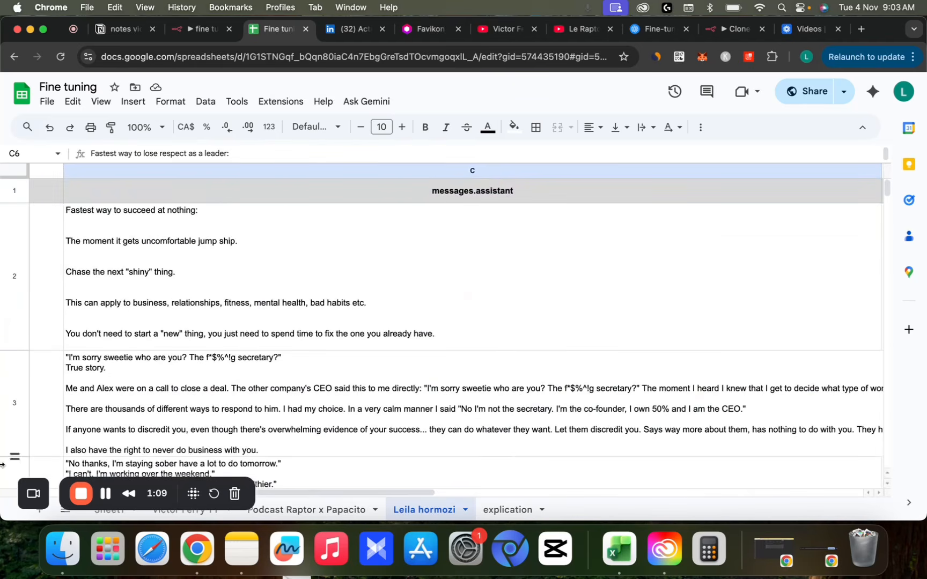
click(316, 310)
click(389, 393)
scroll(389, 394, down, 3)
click(389, 393)
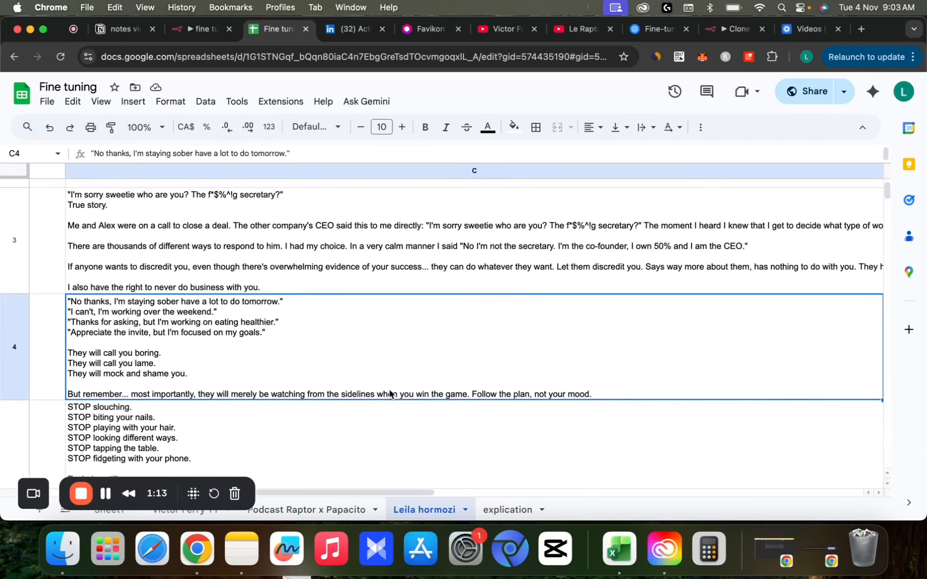
scroll(389, 394, down, 4)
scroll(389, 395, up, 5)
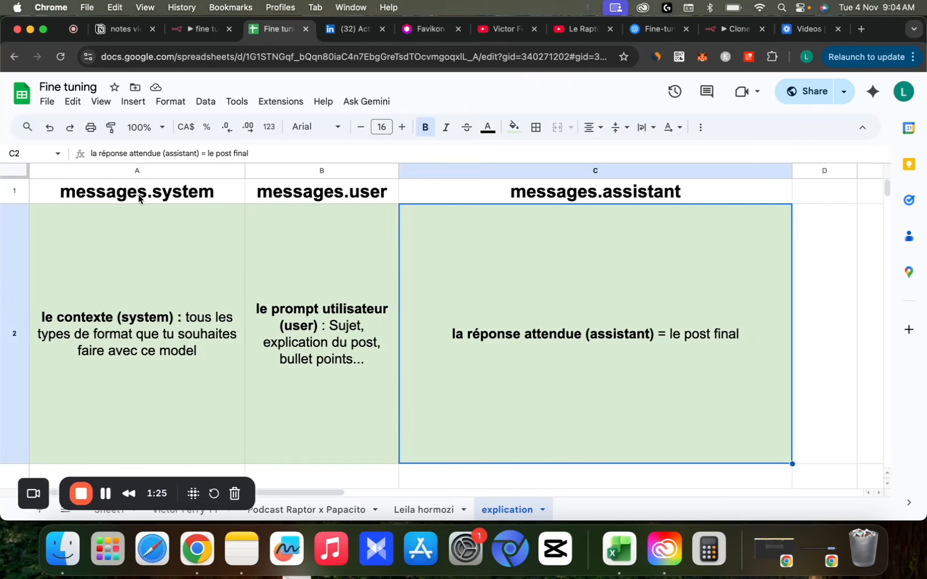
Examine the messages.system explanation on the explication sheet and the matching column A entries on the Leila hormozi sheet.
click(154, 319)
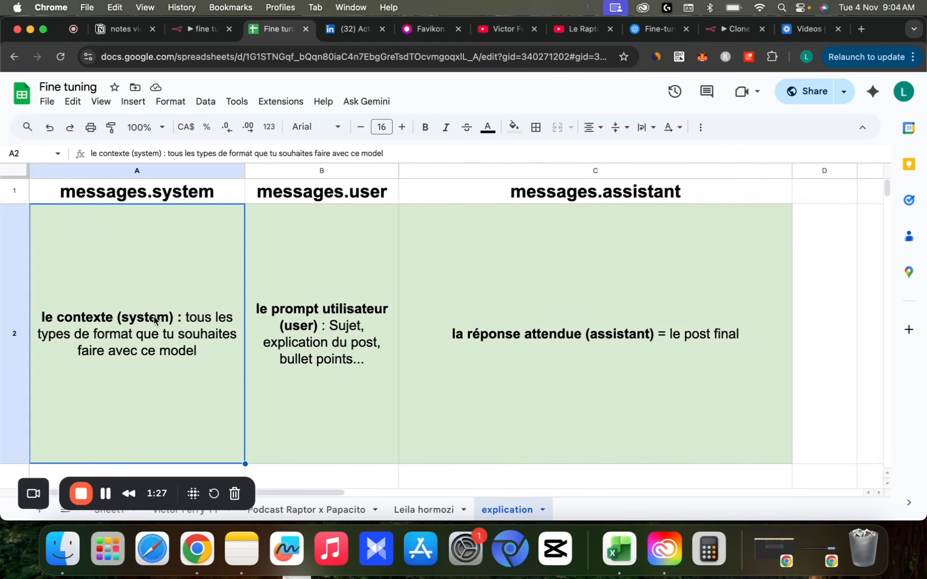
scroll(128, 252, down, 2)
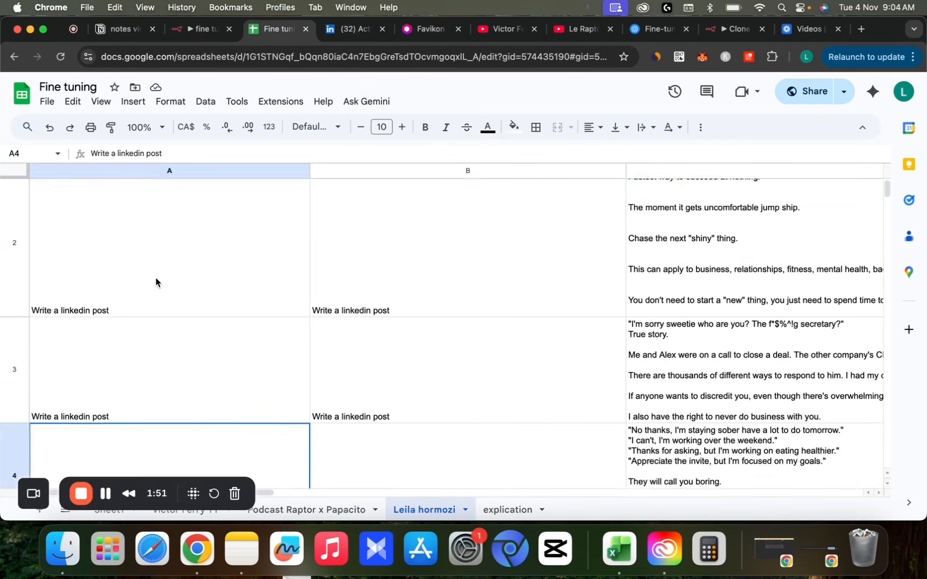
scroll(155, 279, up, 2)
click(129, 321)
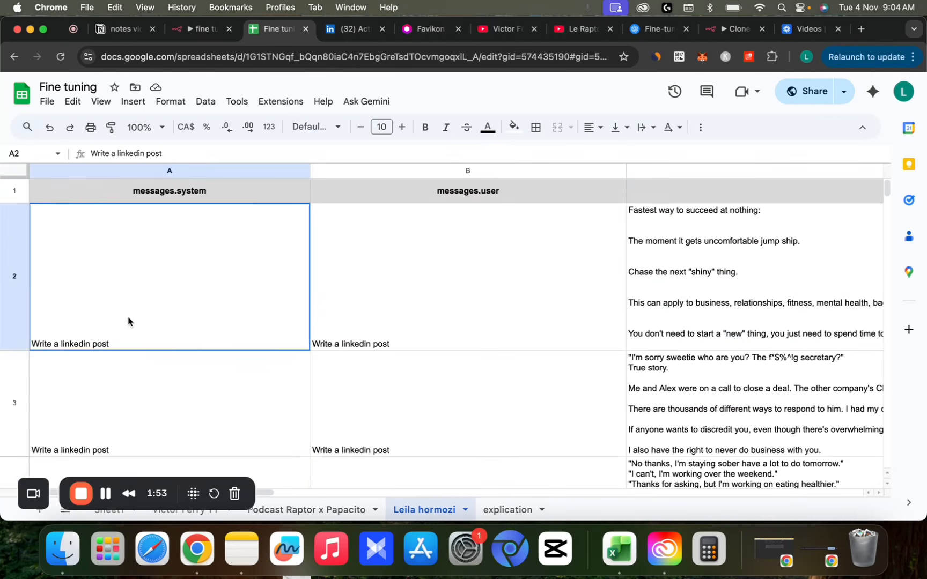
click(155, 393)
scroll(155, 397, down, 3)
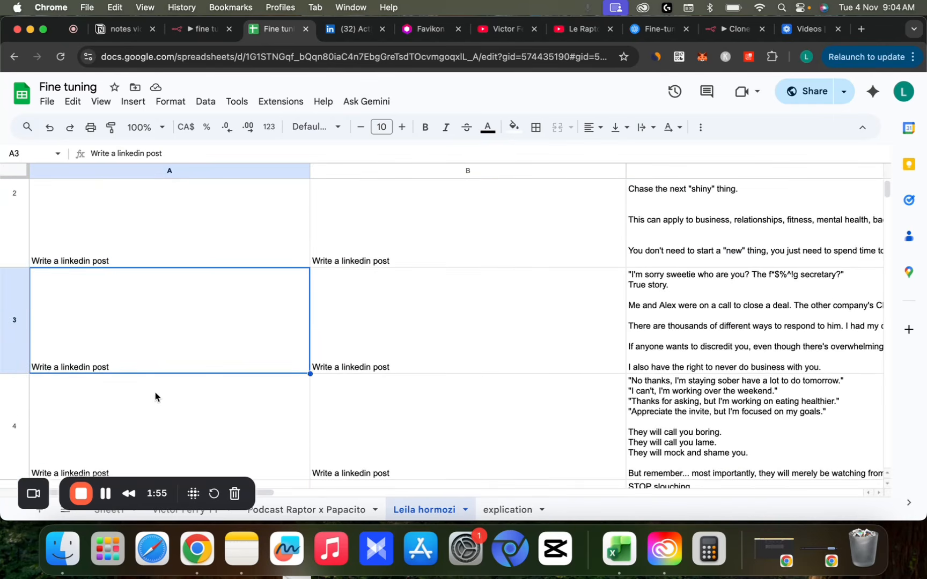
click(179, 408)
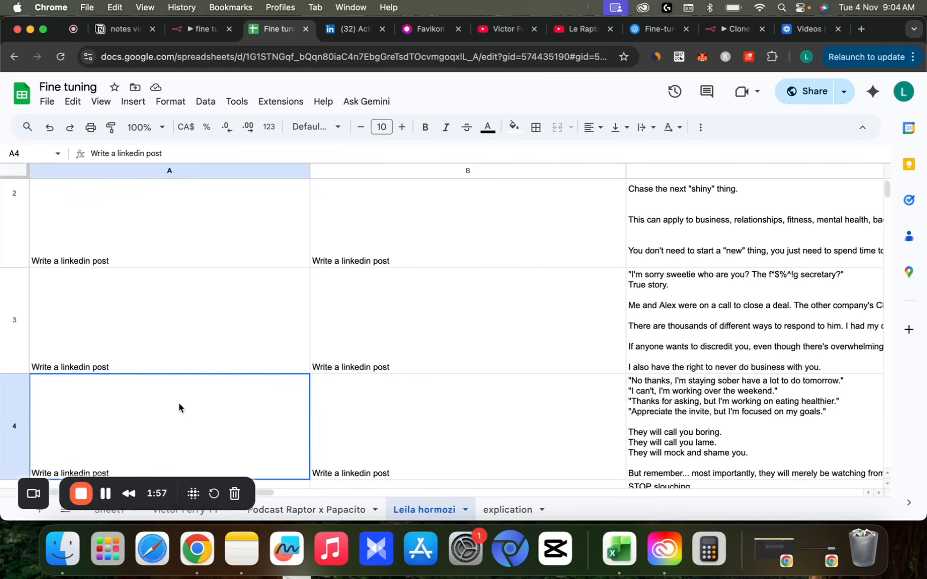
click(181, 367)
scroll(186, 368, up, 2)
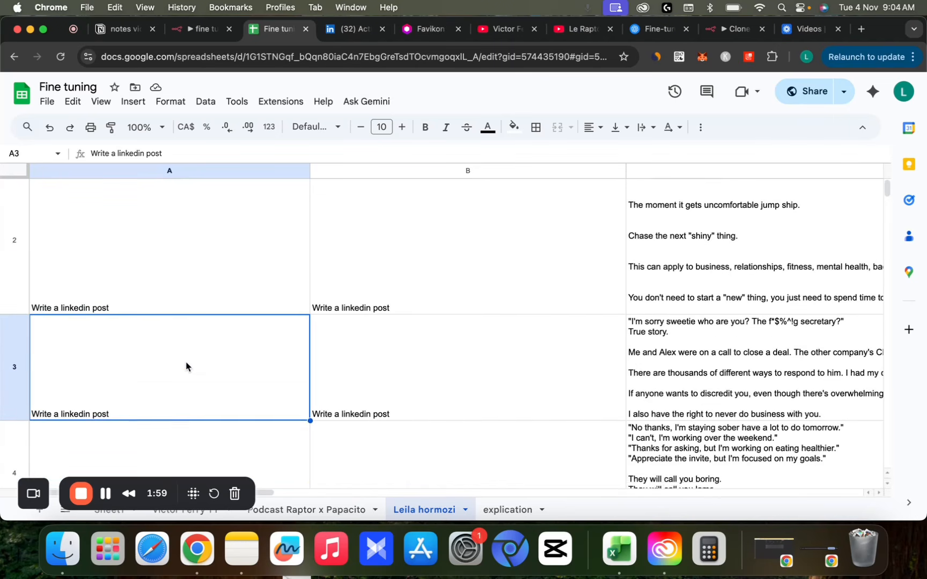
scroll(191, 315, down, 5)
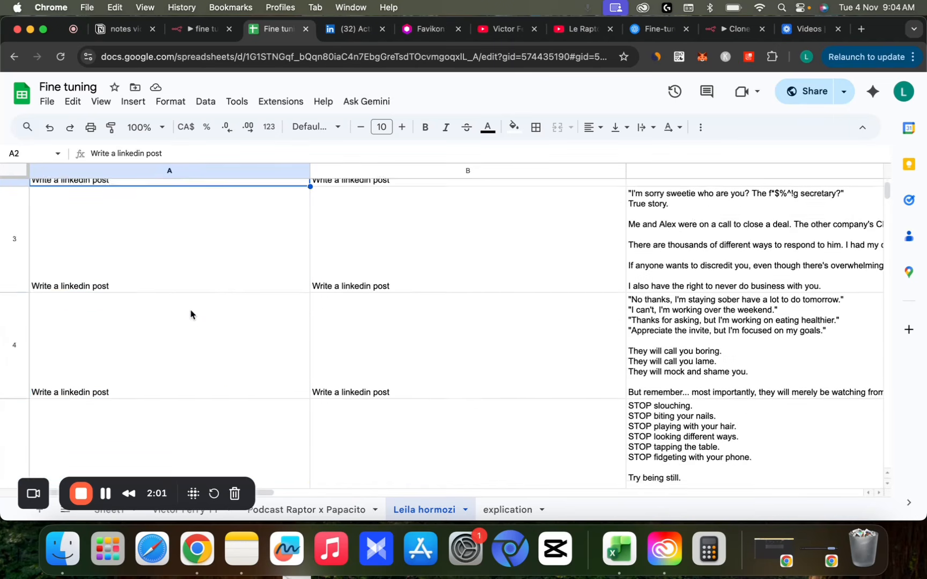
click(186, 364)
scroll(193, 375, up, 5)
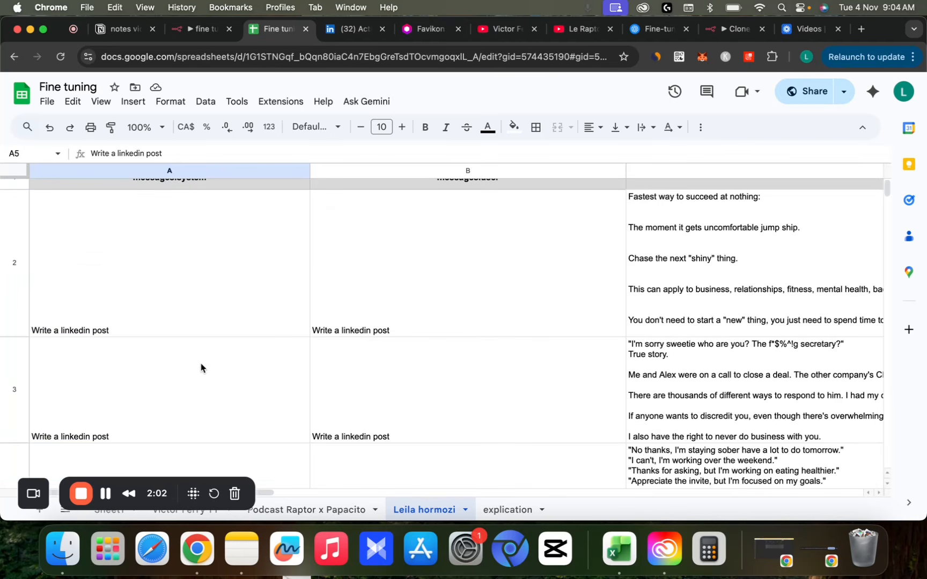
click(177, 307)
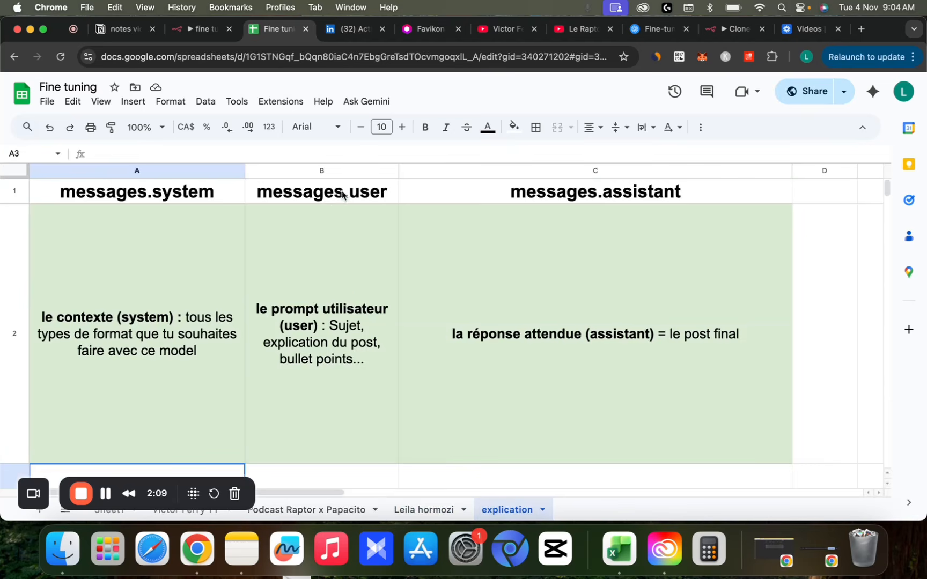
Examine the messages.user explanation on the explication sheet and the column B prompts on the Leila hormozi sheet.
click(350, 359)
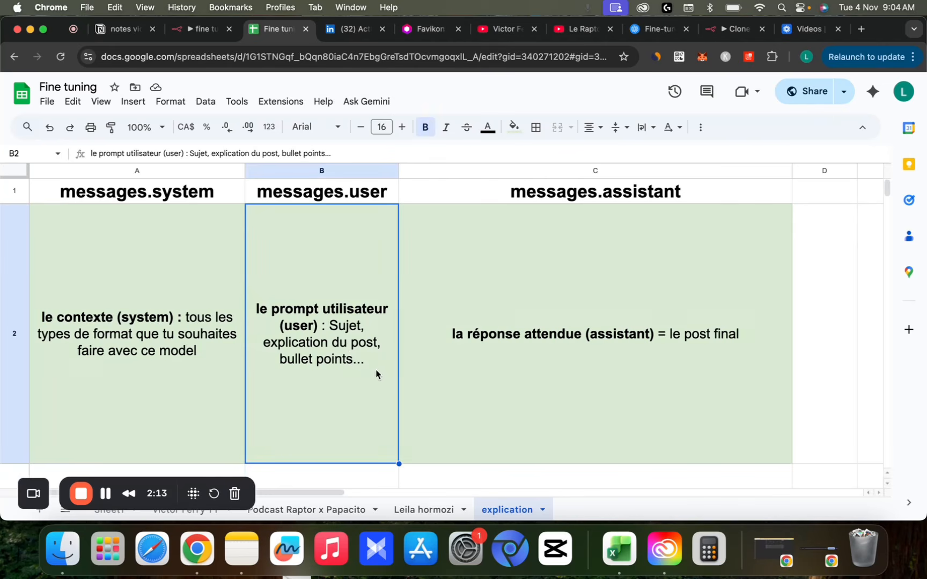
click(441, 508)
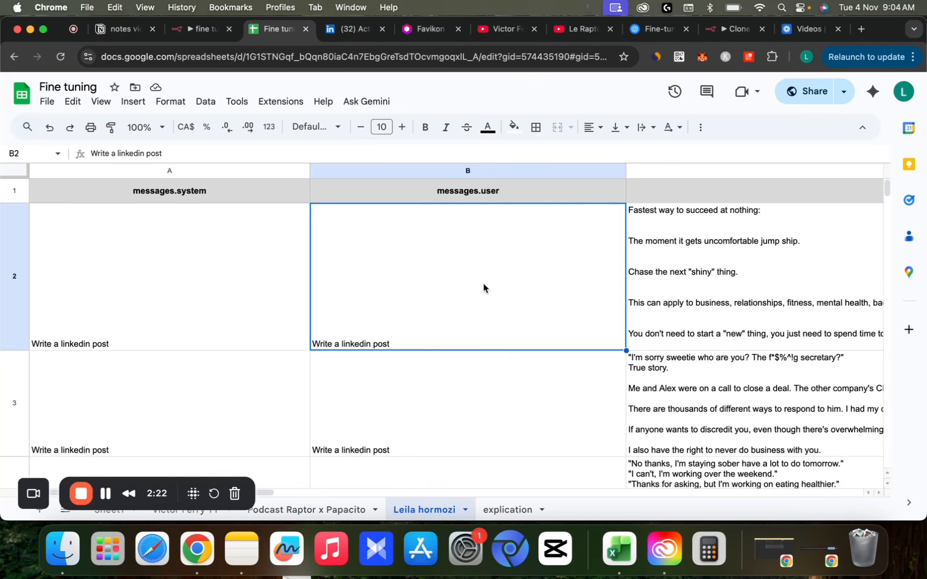
click(483, 387)
click(495, 321)
scroll(485, 386, down, 2)
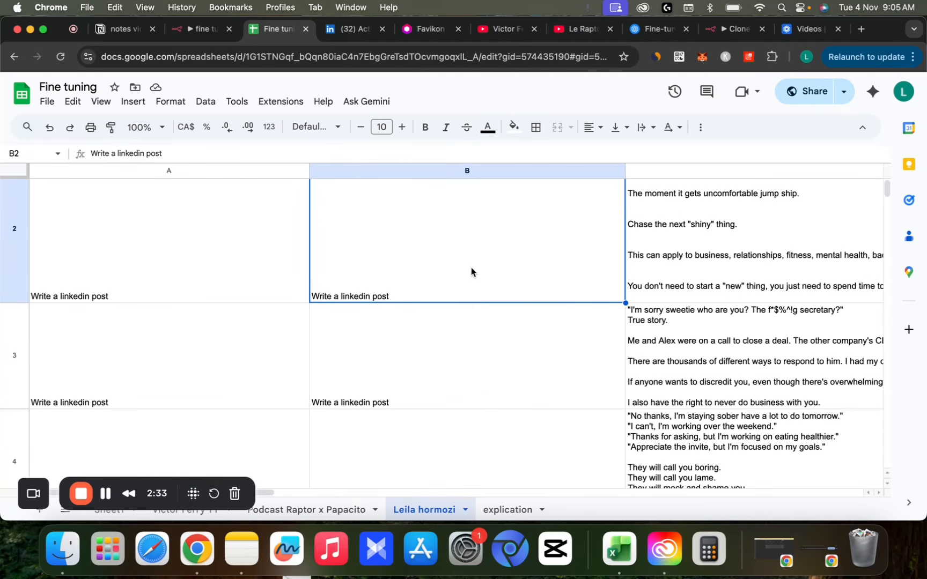
click(472, 322)
scroll(472, 361, down, 2)
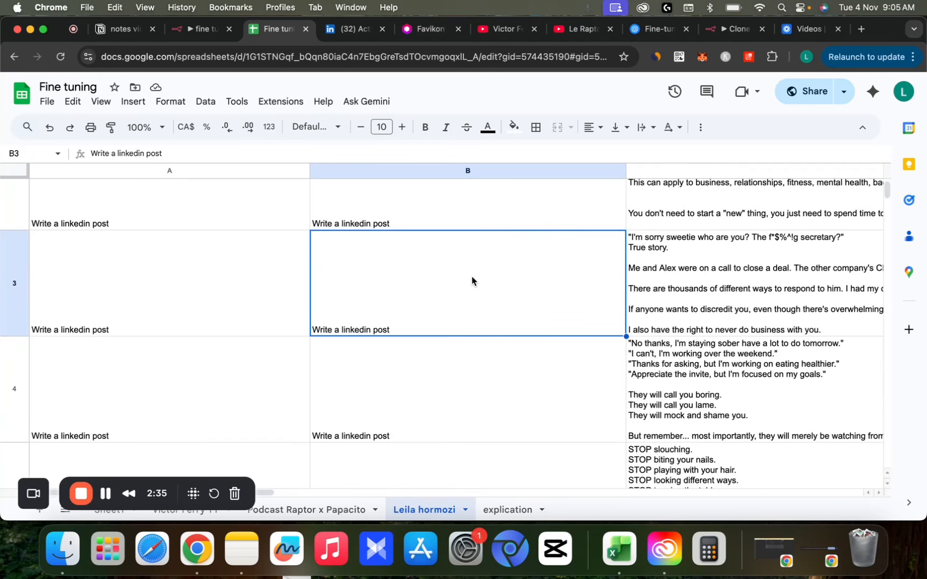
click(470, 389)
click(707, 389)
key(Left)
key(Right)
key(Up)
key(Up)
key(Up)
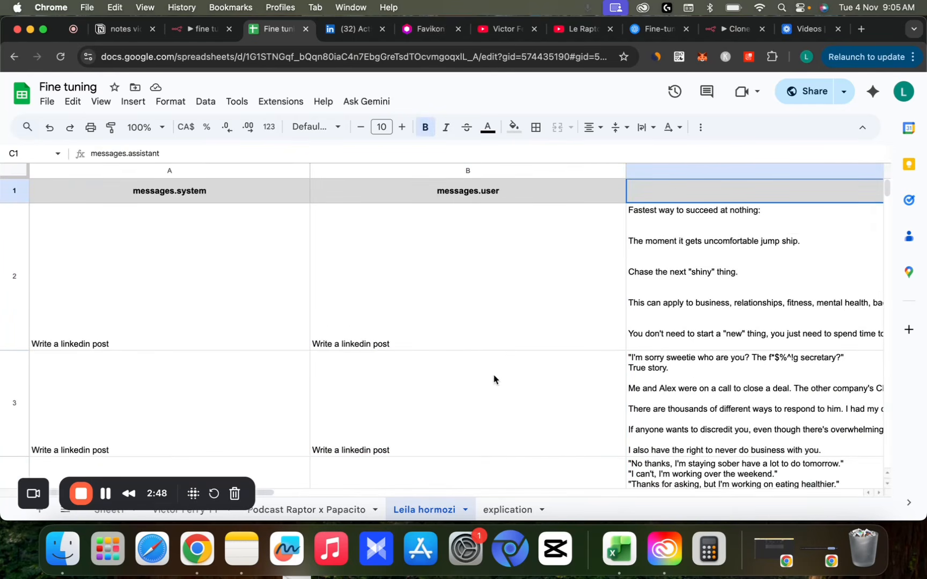
Compare the messages.system and messages.user entries with their posts in the first rows of the Leila hormozi sheet.
scroll(366, 259, down, 1)
drag(185, 251, 402, 418)
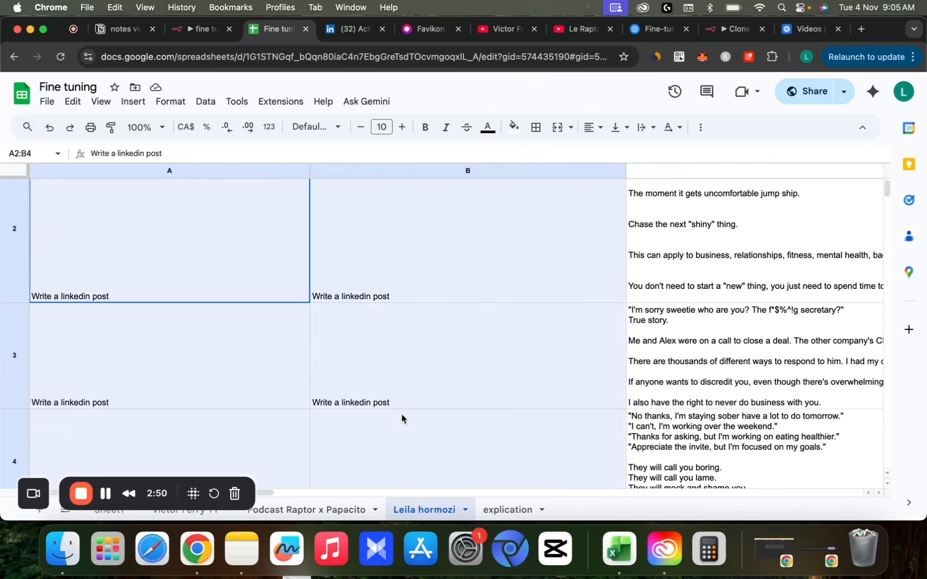
scroll(402, 418, down, 1)
scroll(407, 376, up, 3)
click(412, 333)
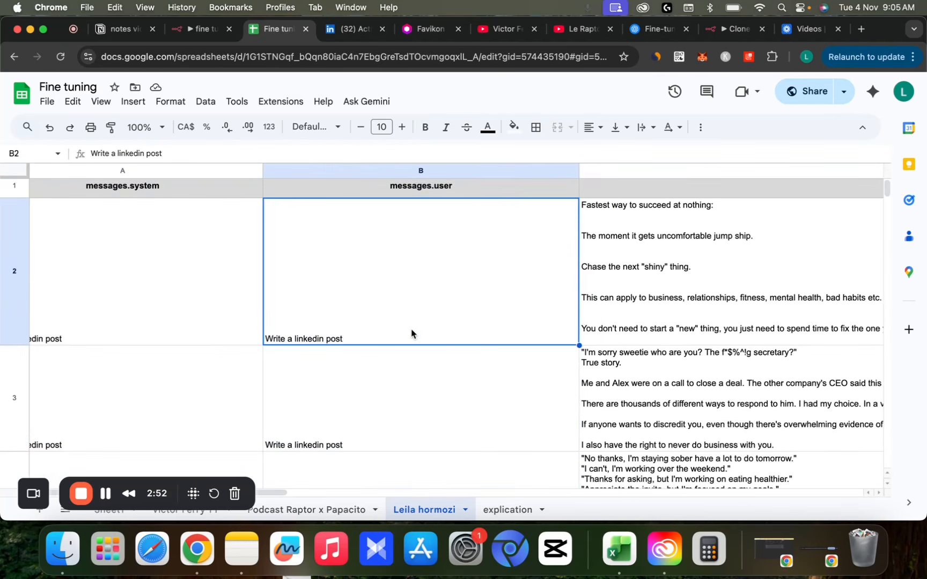
click(401, 396)
click(411, 303)
scroll(425, 361, down, 4)
click(476, 337)
key(Up)
key(Up)
key(Left)
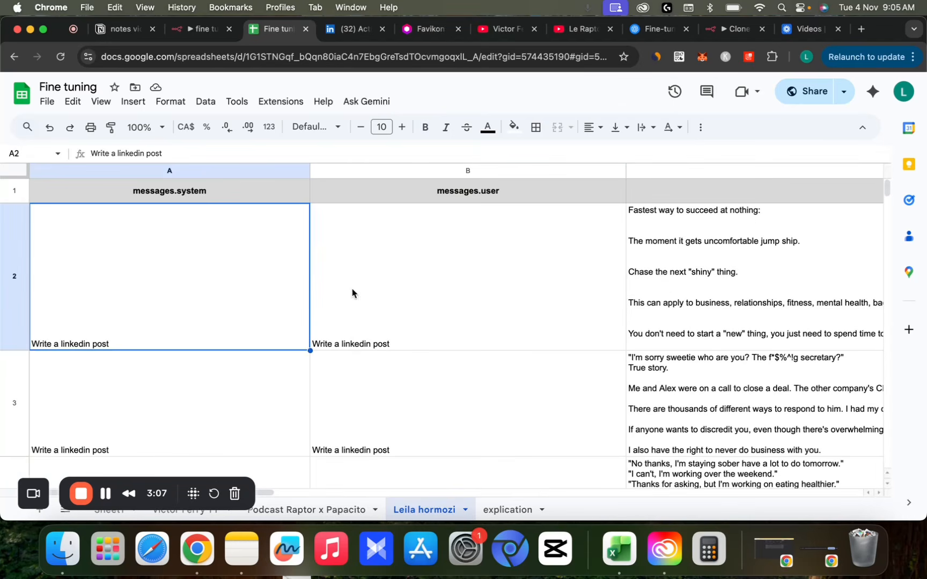
click(368, 312)
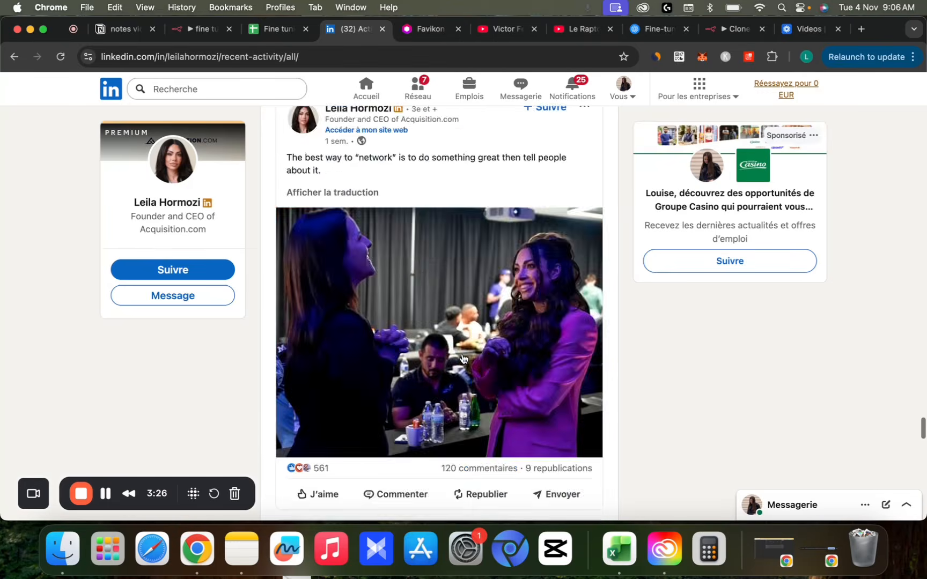
Browse further down Leila Hormozi's LinkedIn activity feed to look over her older posts.
scroll(464, 359, down, 5)
scroll(463, 359, down, 20)
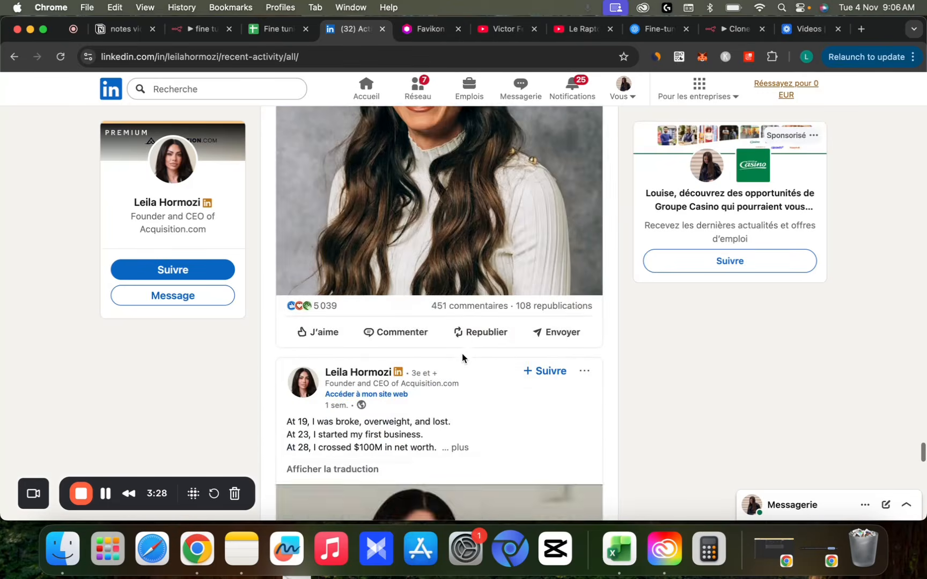
scroll(462, 359, down, 10)
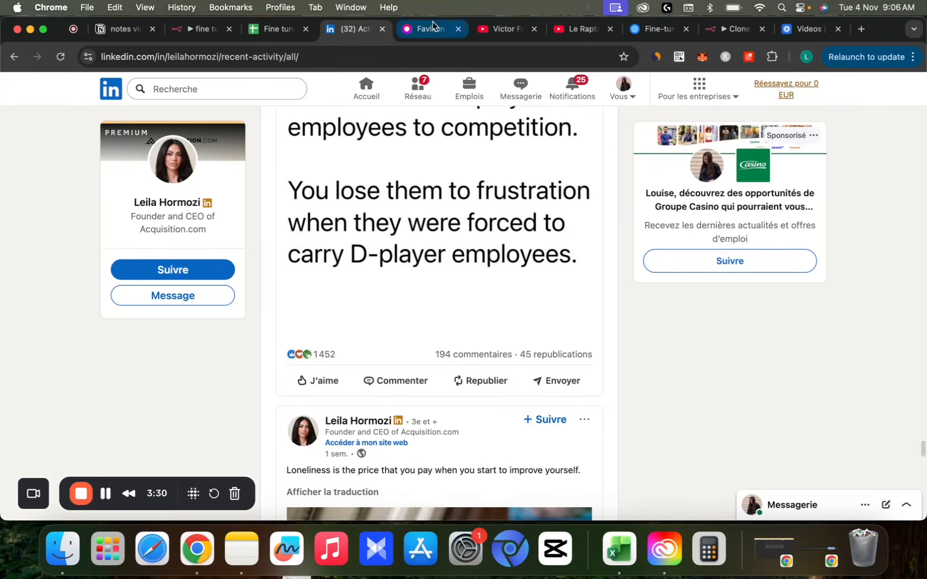
Look over the Favikon influencer marketing home page and return to the LinkedIn activity page.
click(433, 24)
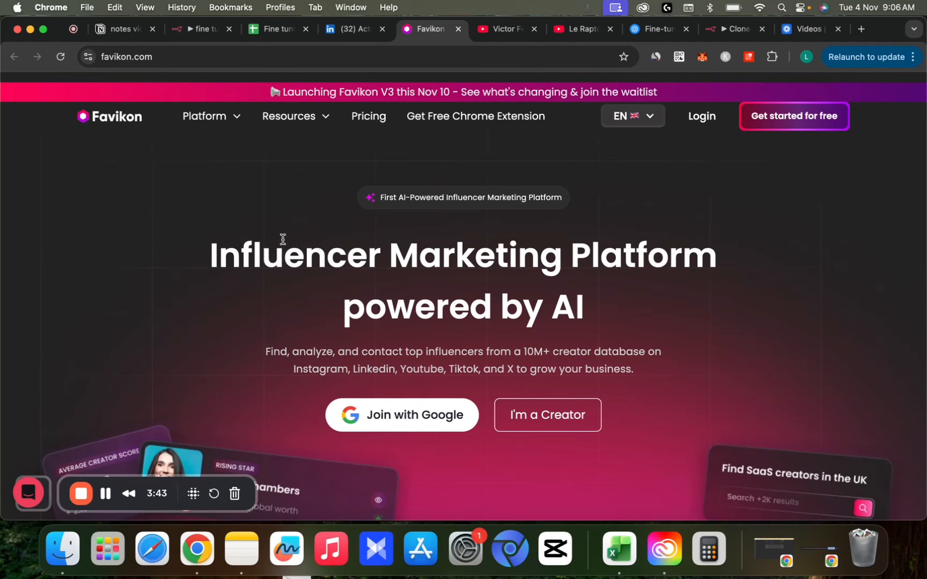
scroll(282, 243, down, 5)
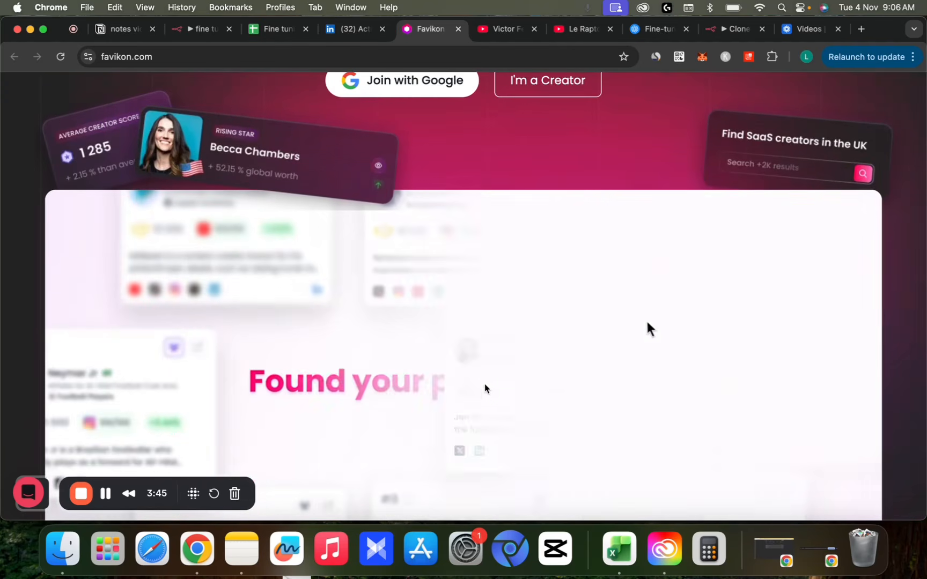
scroll(554, 354, up, 7)
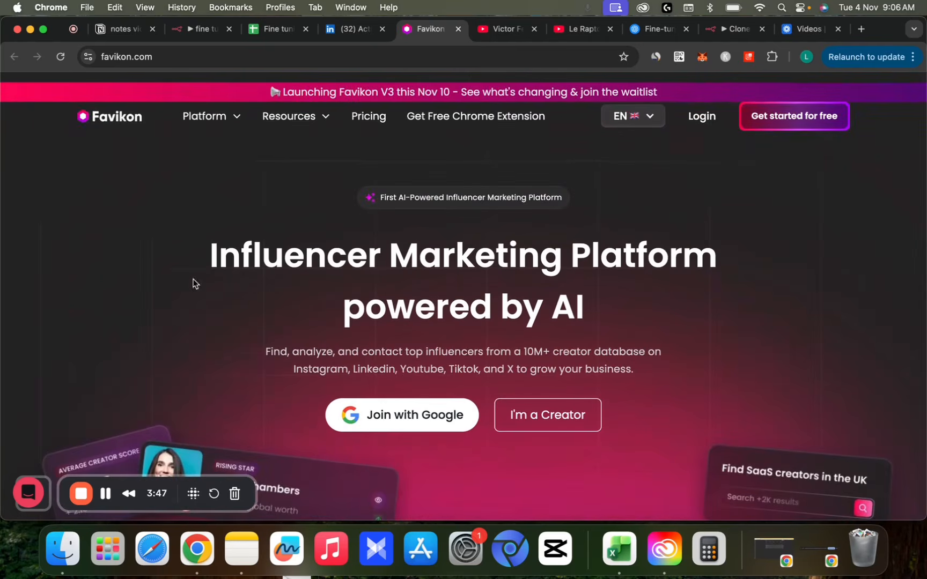
key(super+alt+Left)
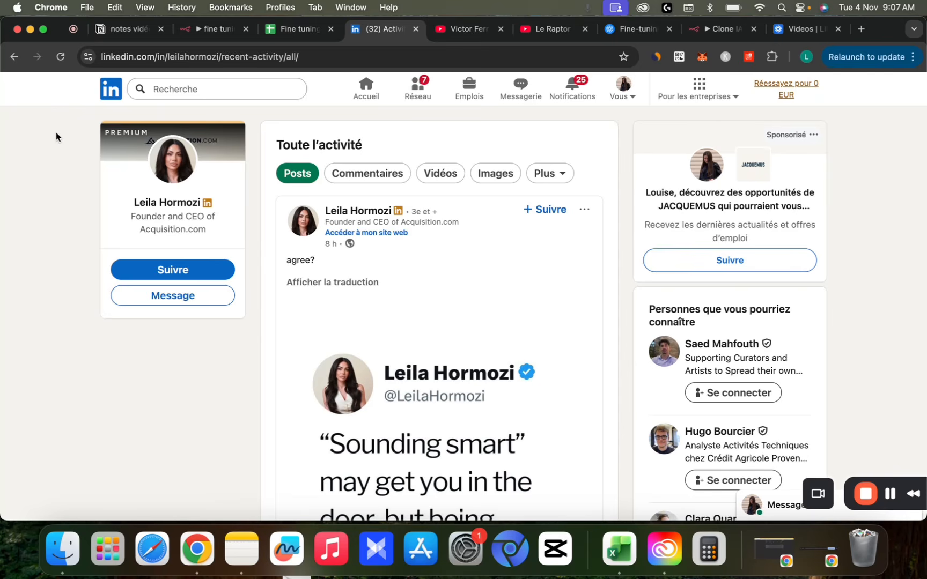
Browse the videos on the Victor Ferry Business & News YouTube channel and return to the Fine tuning spreadsheet.
key(super+alt+Right)
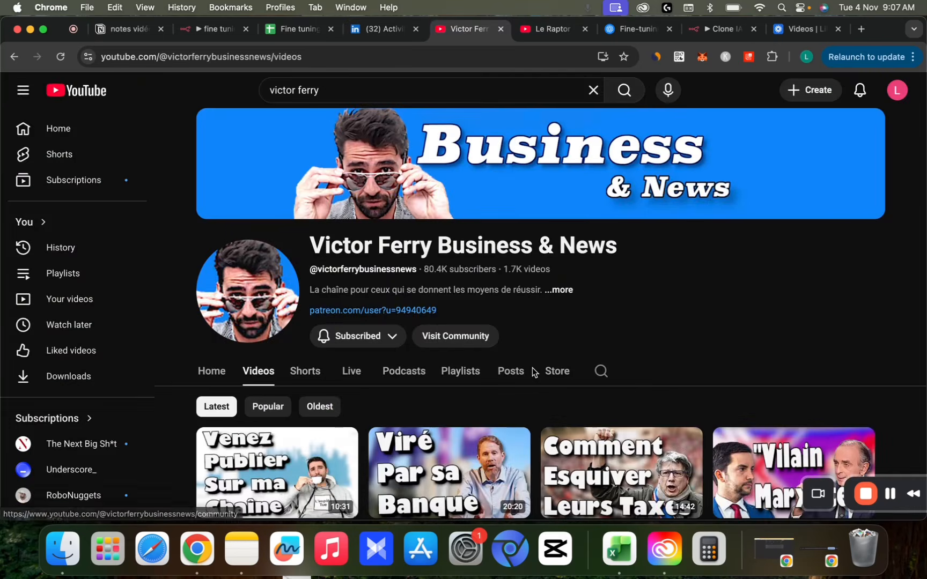
scroll(532, 367, down, 1)
scroll(533, 367, down, 3)
scroll(303, 248, up, 4)
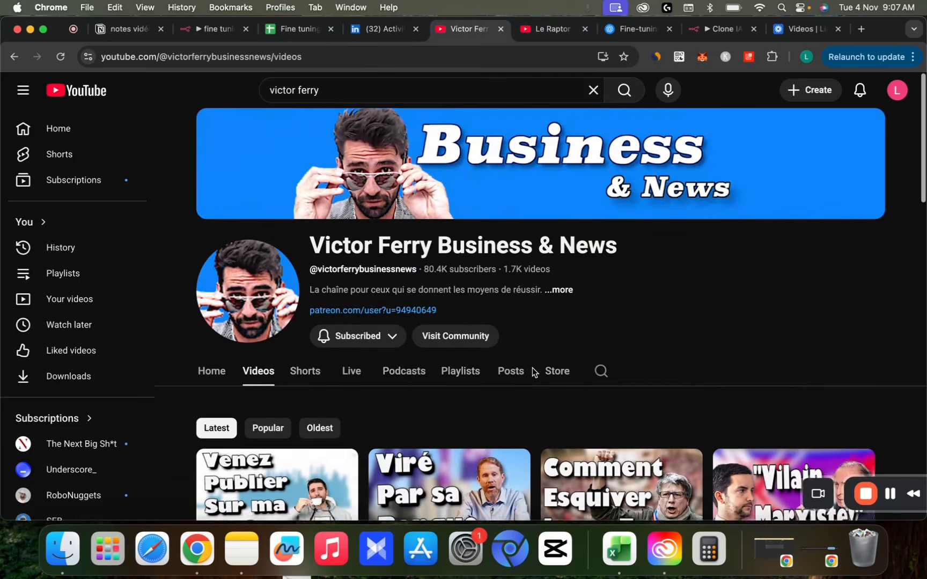
drag(303, 248, 436, 246)
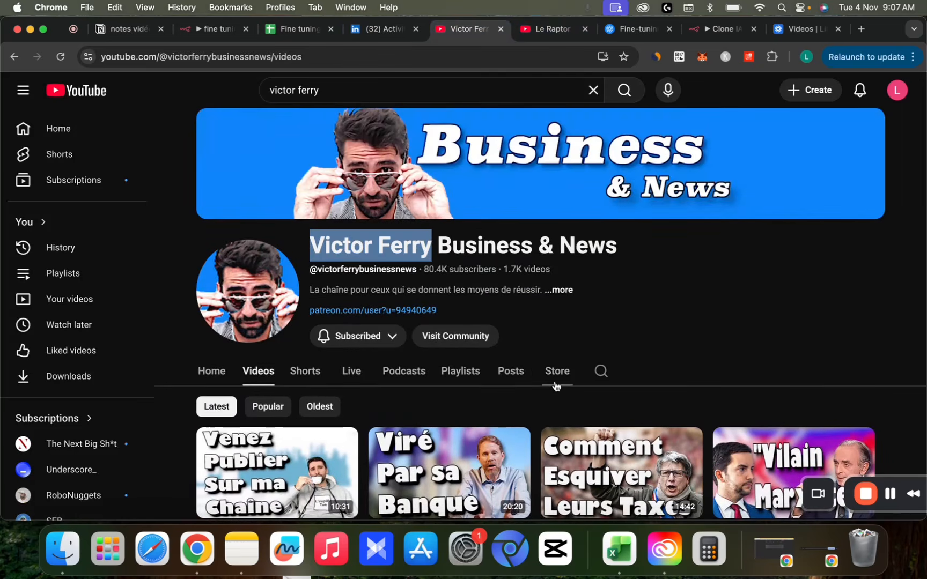
scroll(555, 385, down, 6)
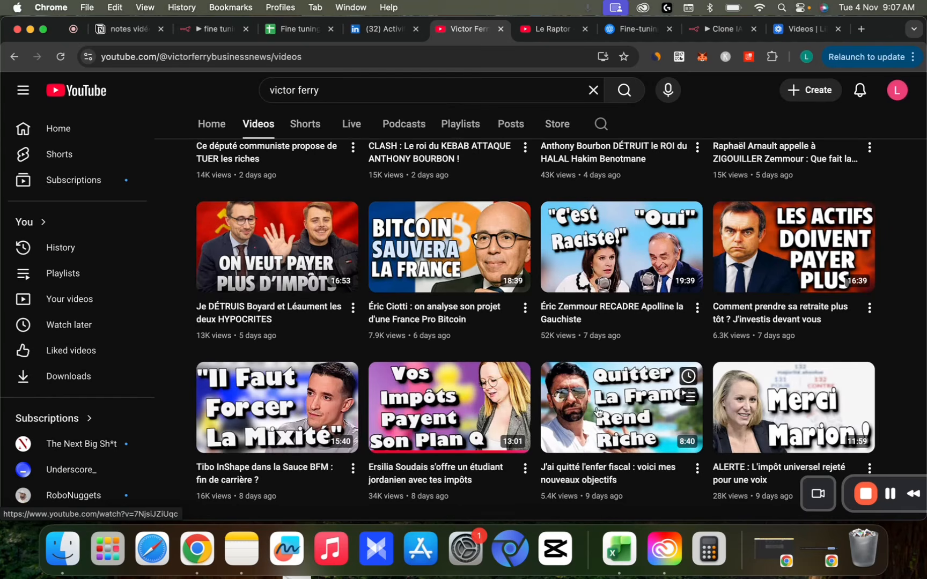
click(298, 31)
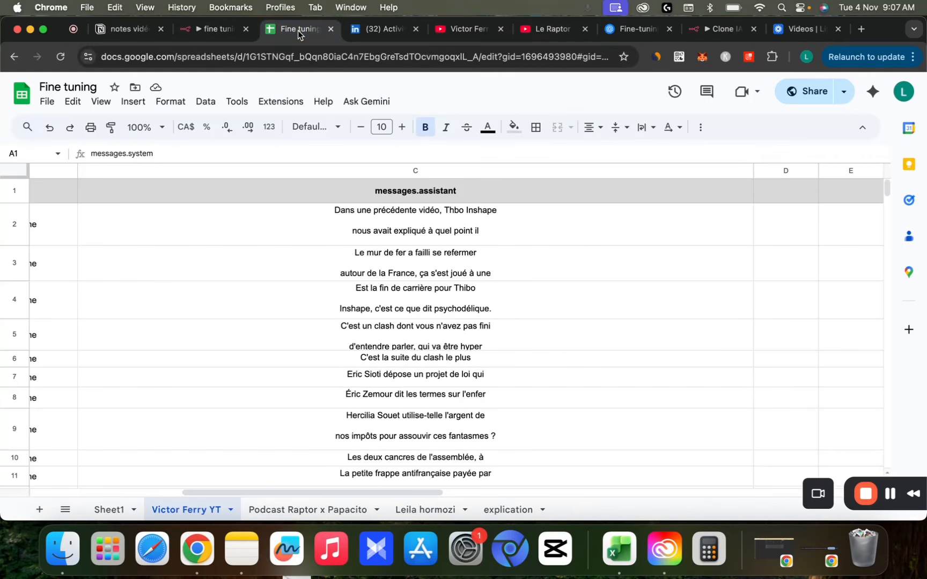
Read the transcript in cell C4 and display the transcript of Victor Ferry's Éric Ciotti Bitcoin video to compare it with the sheet.
double_click(478, 302)
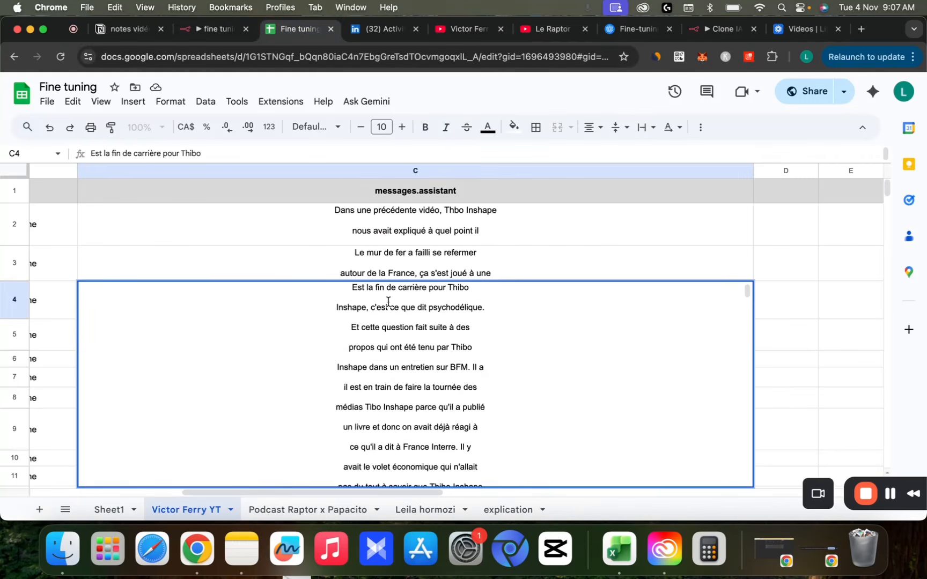
scroll(339, 293, down, 10)
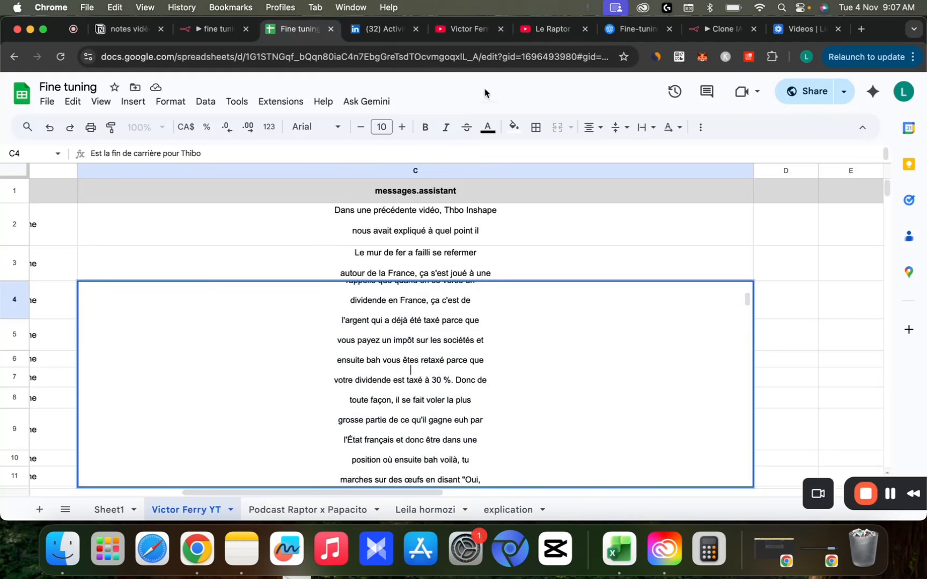
click(467, 30)
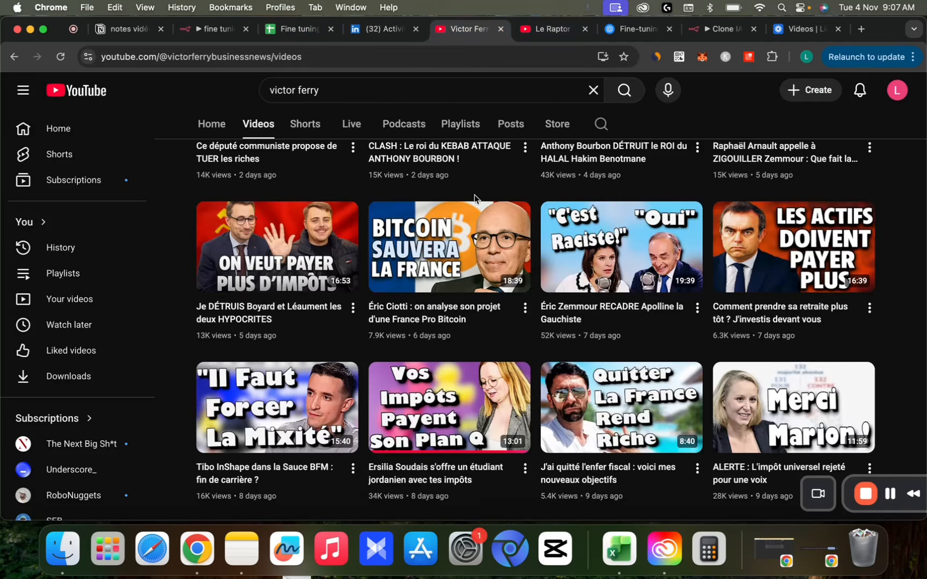
click(450, 254)
scroll(185, 298, down, 5)
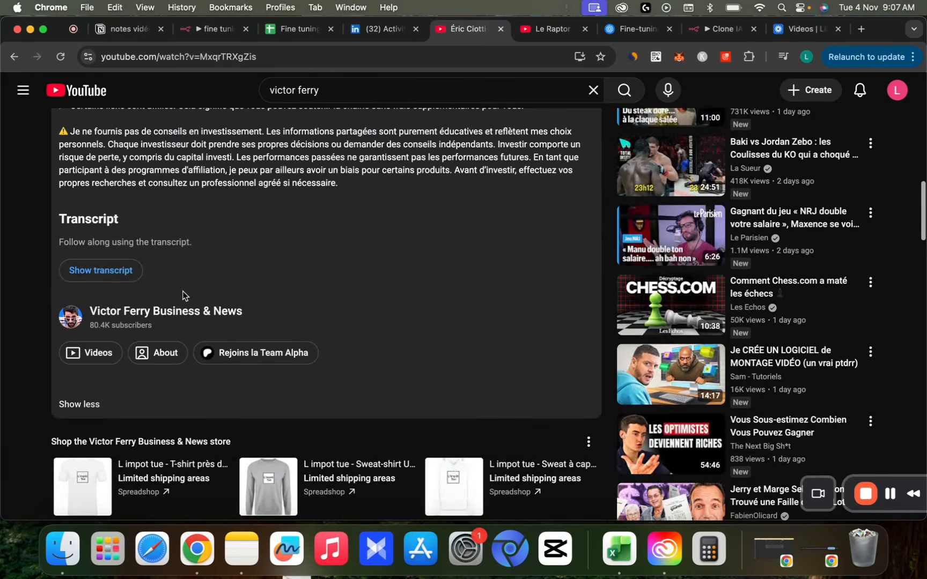
click(101, 272)
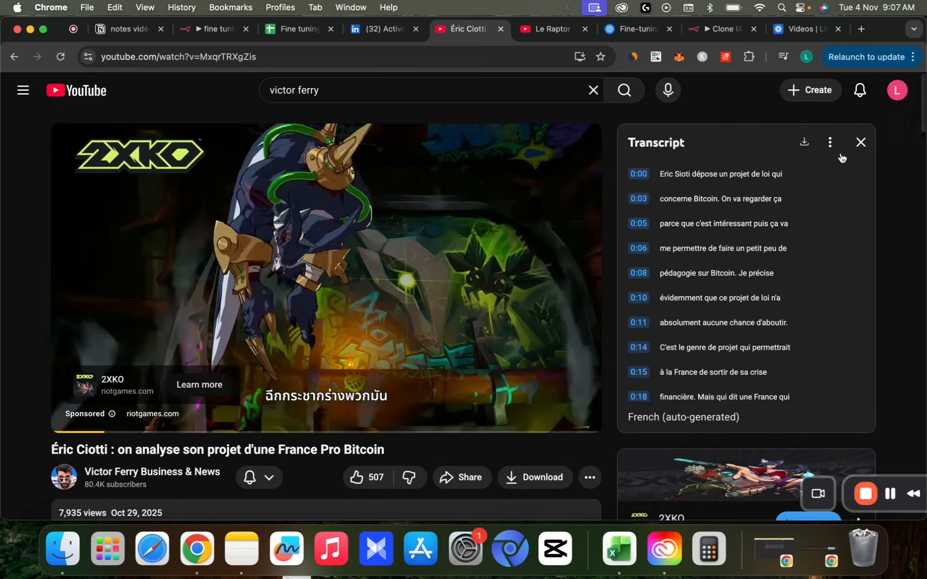
click(831, 171)
drag(629, 172, 757, 392)
click(301, 29)
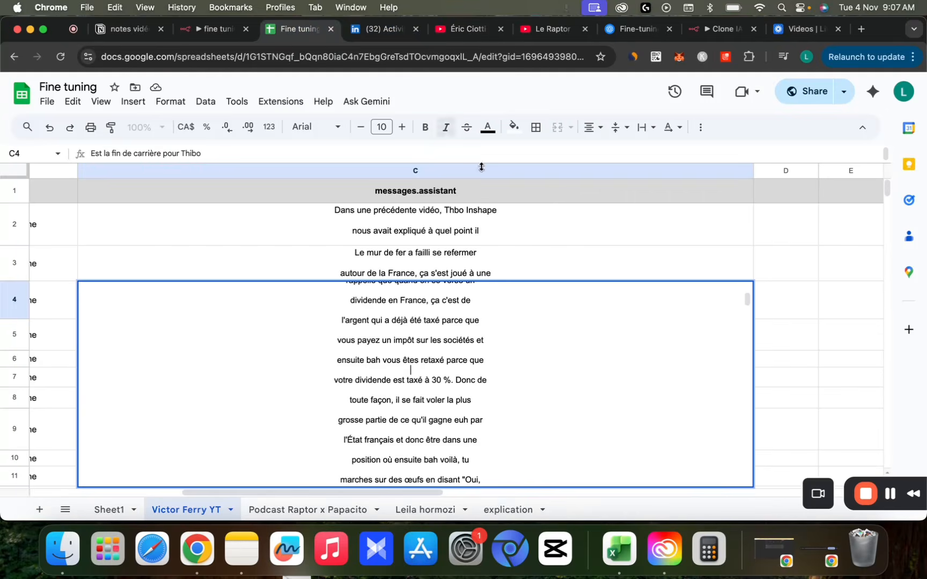
key(Return)
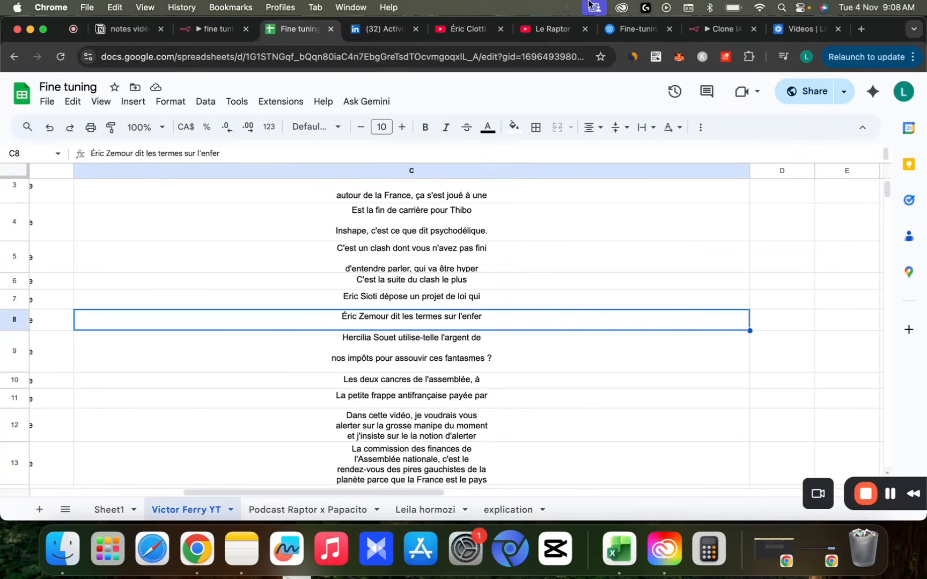
Look over Le Raptor's YouTube videos and read the messages.assistant scripts in the Podcast Raptor x Papacito sheet.
click(550, 31)
scroll(322, 400, down, 5)
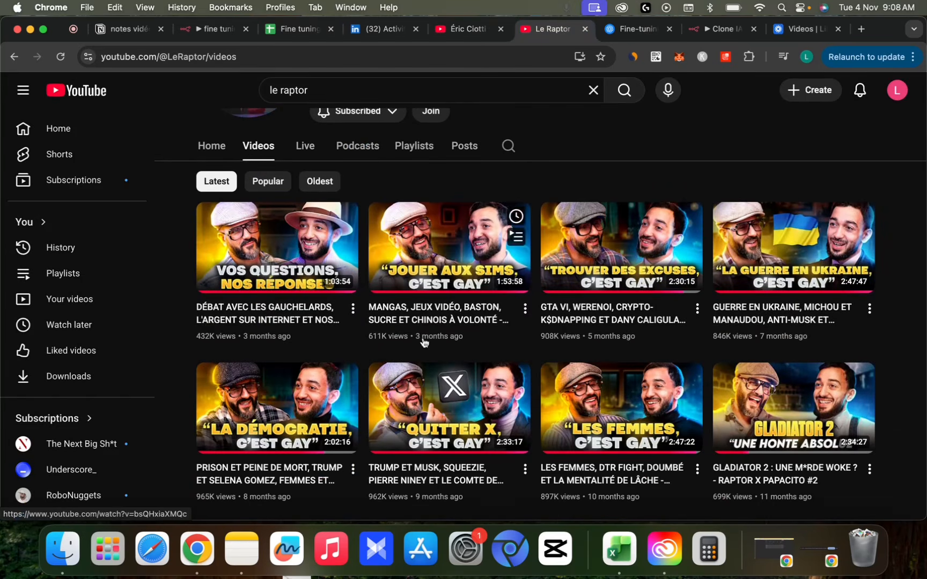
click(298, 29)
click(308, 509)
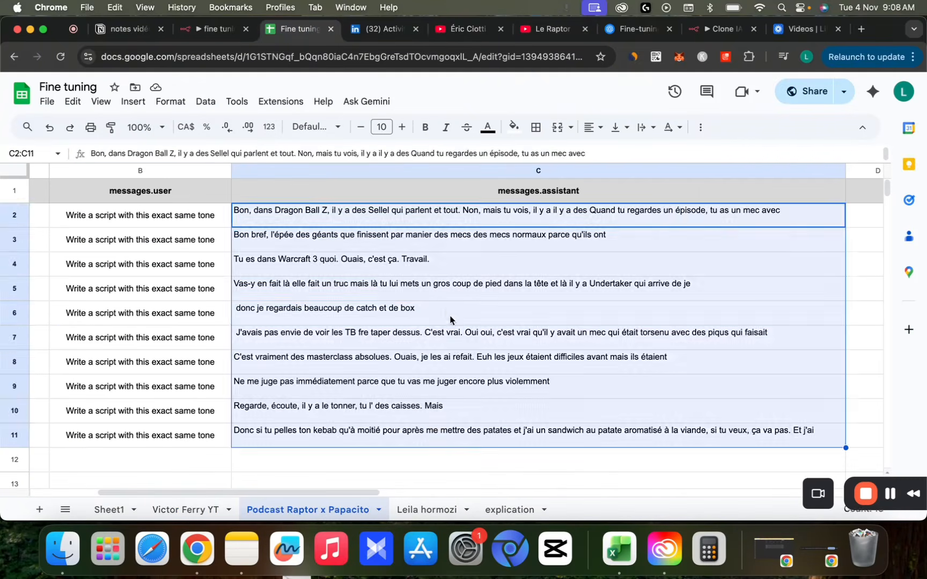
click(455, 311)
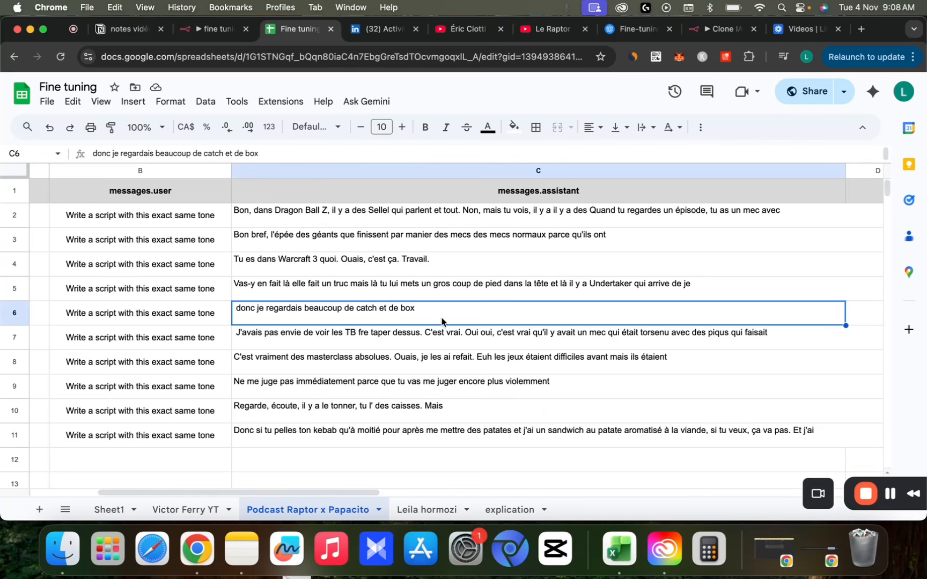
double_click(434, 342)
drag(277, 327, 350, 445)
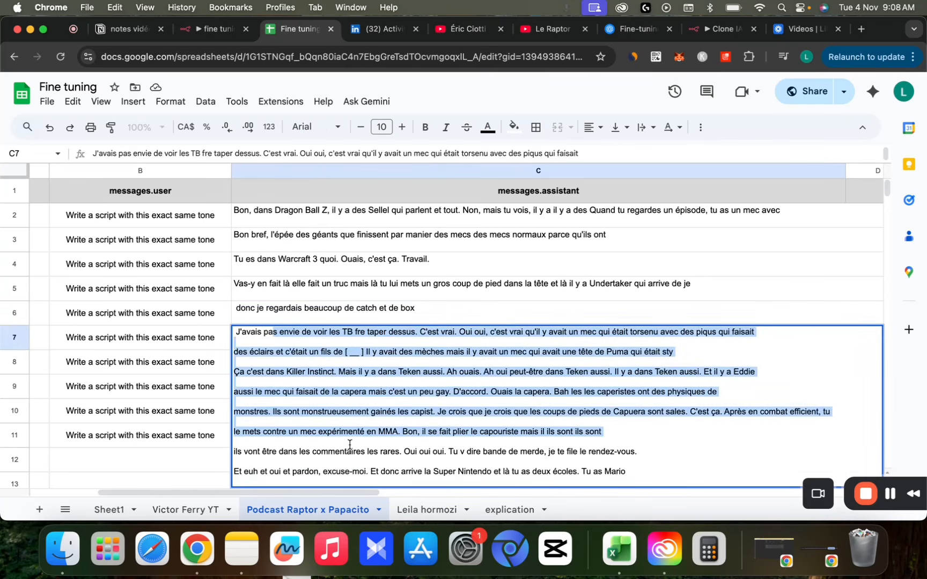
click(358, 298)
scroll(356, 304, left, 5)
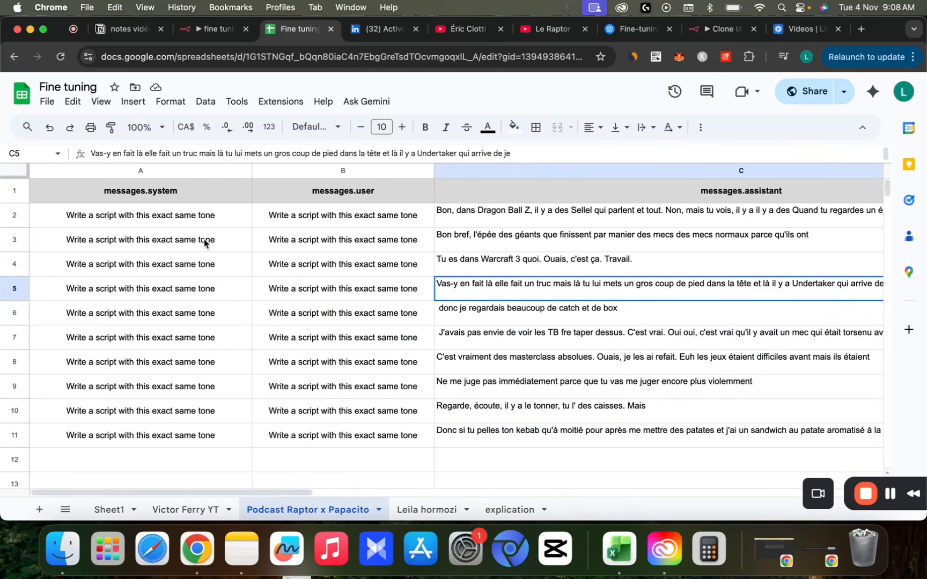
Compare the messages.system and messages.user prompts with the scripts in C2:C11 of the Podcast Raptor x Papacito sheet.
click(146, 192)
click(288, 190)
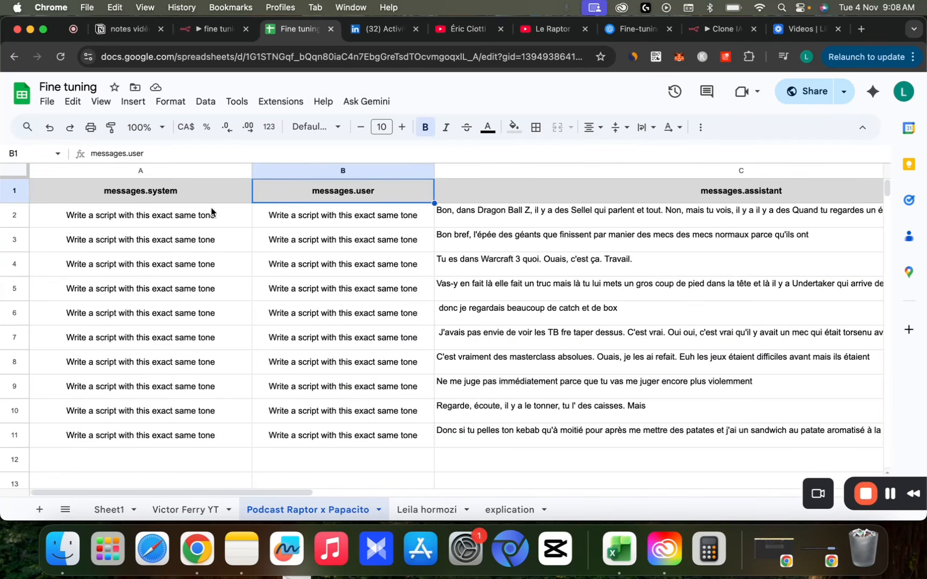
click(129, 220)
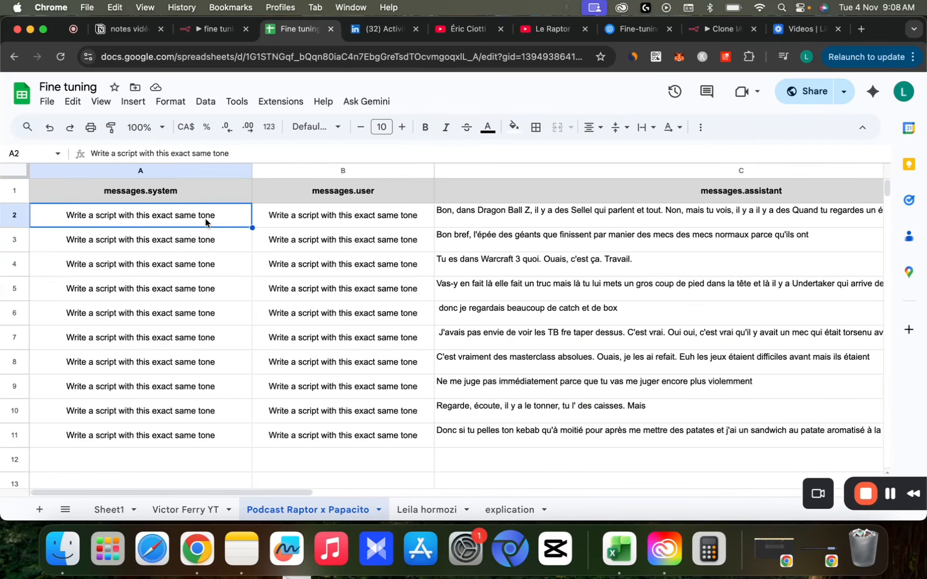
click(354, 264)
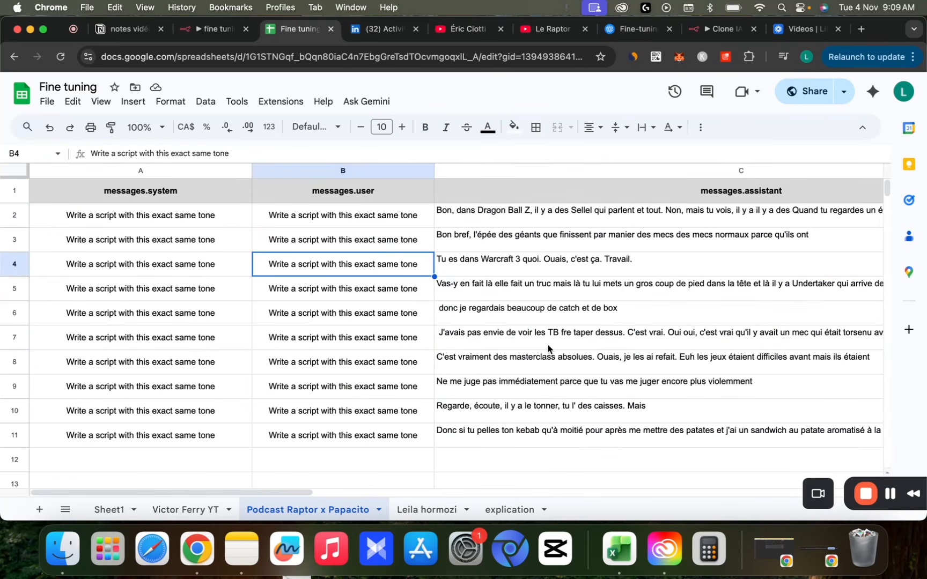
scroll(387, 212, right, 2)
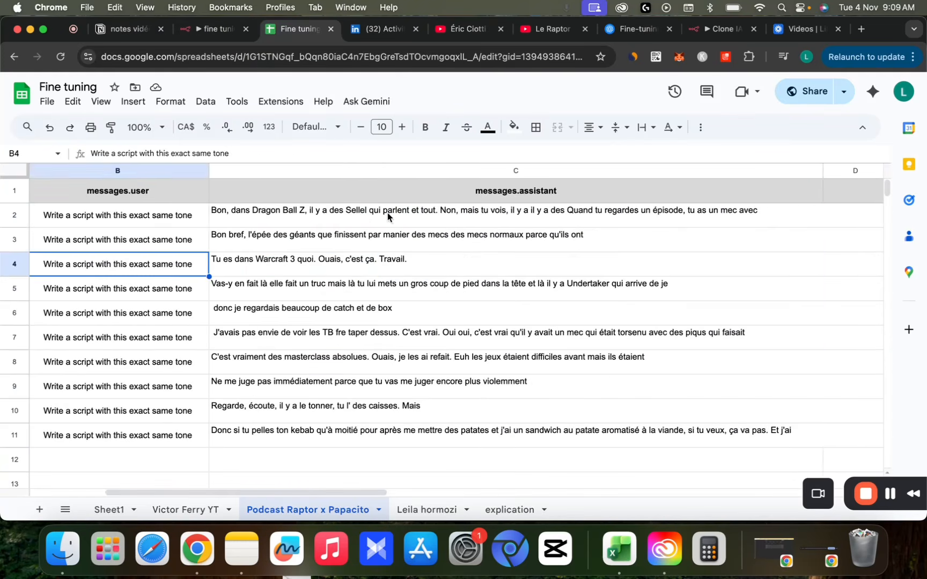
drag(388, 213, 383, 436)
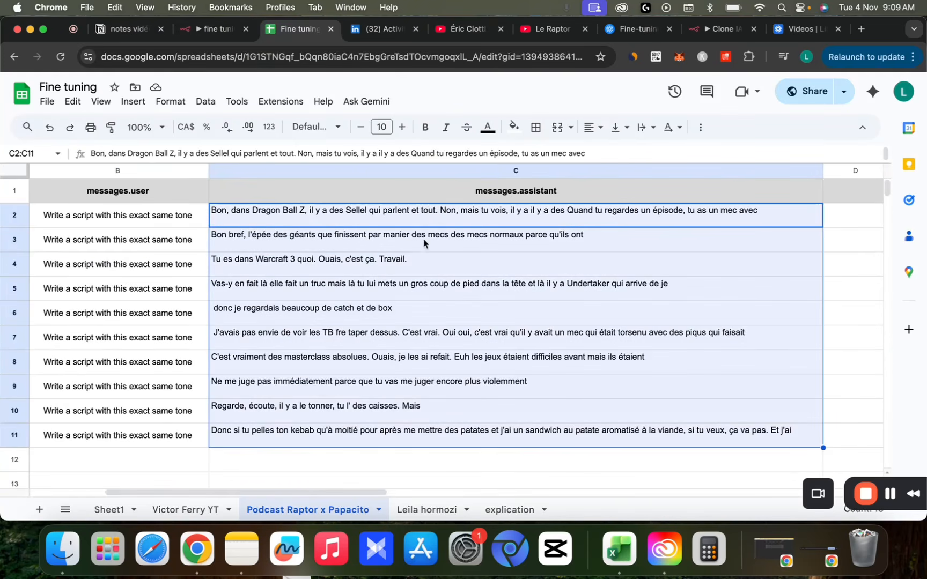
scroll(377, 366, left, 3)
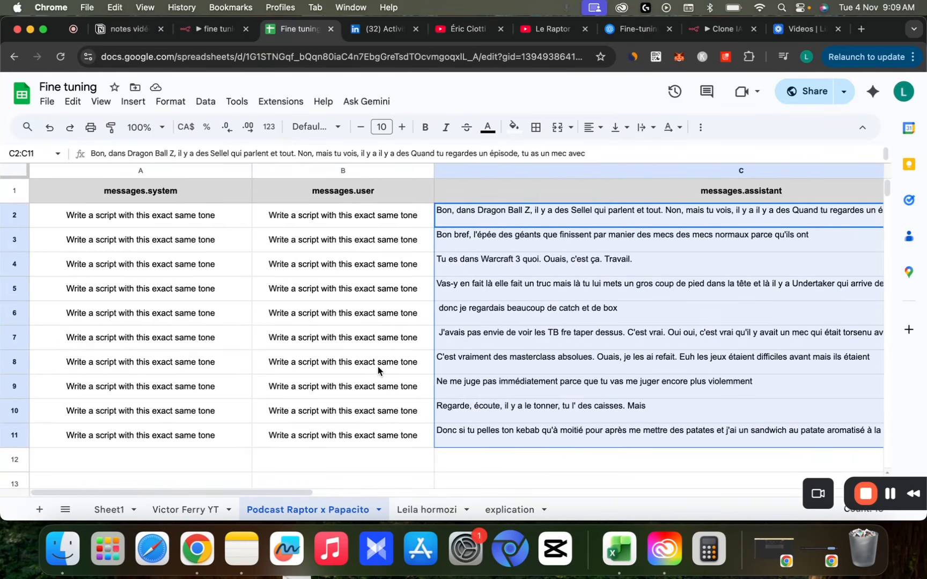
click(573, 321)
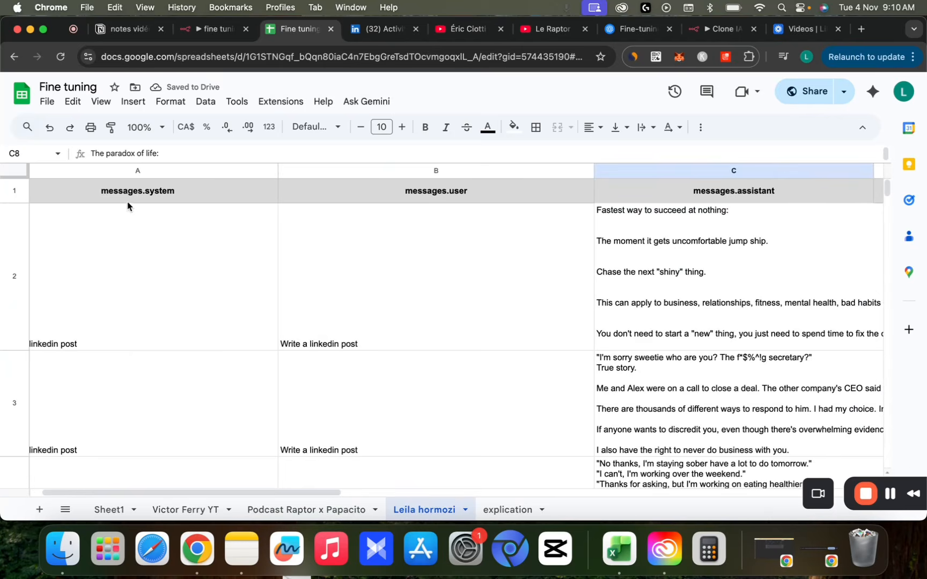
Download the Leila hormozi sheet as a comma-separated values (.csv) file.
drag(128, 200, 869, 448)
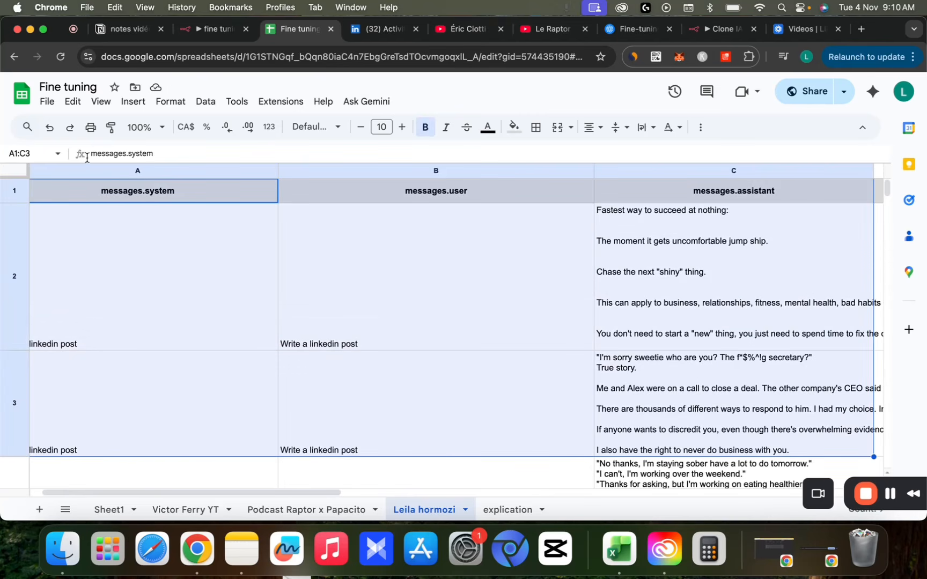
key(Down)
click(47, 102)
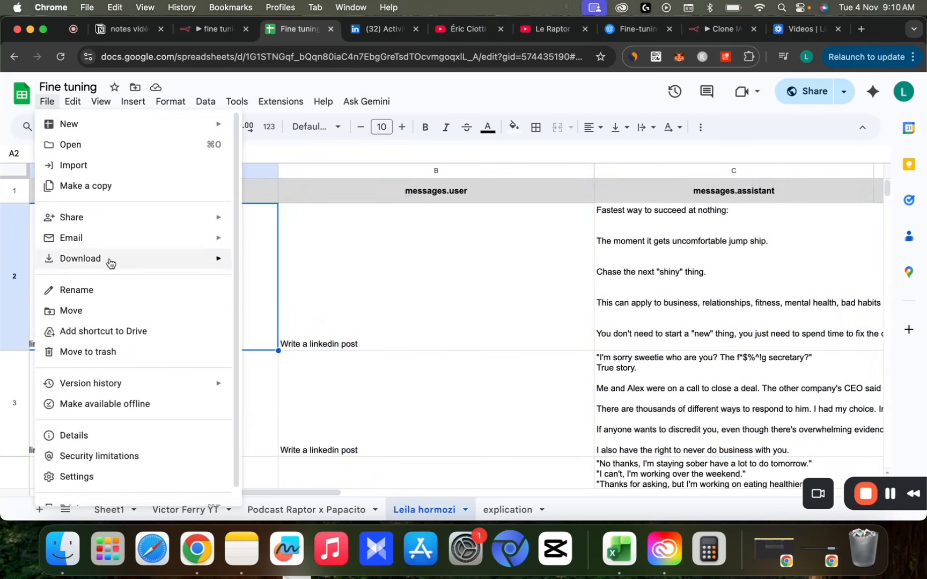
mouse_move(201, 261)
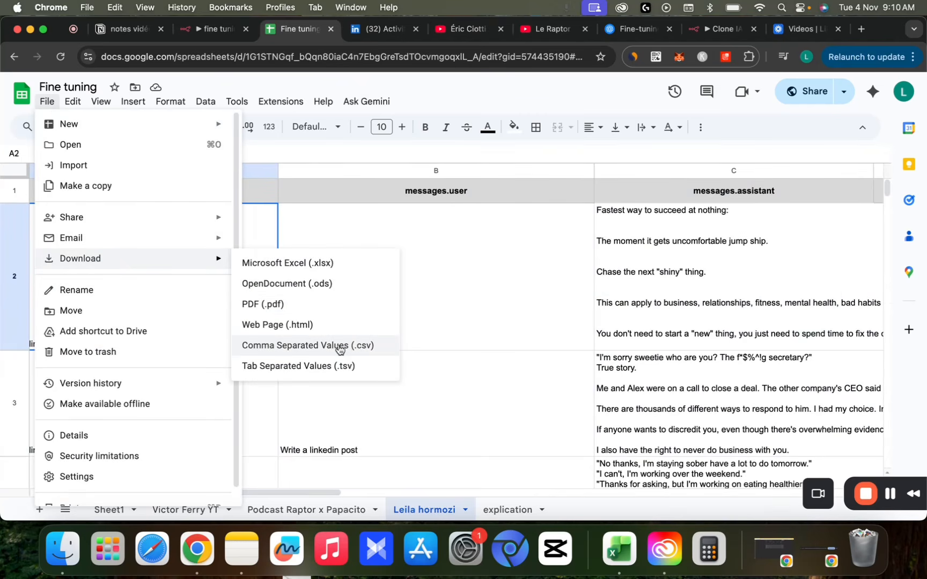
click(355, 347)
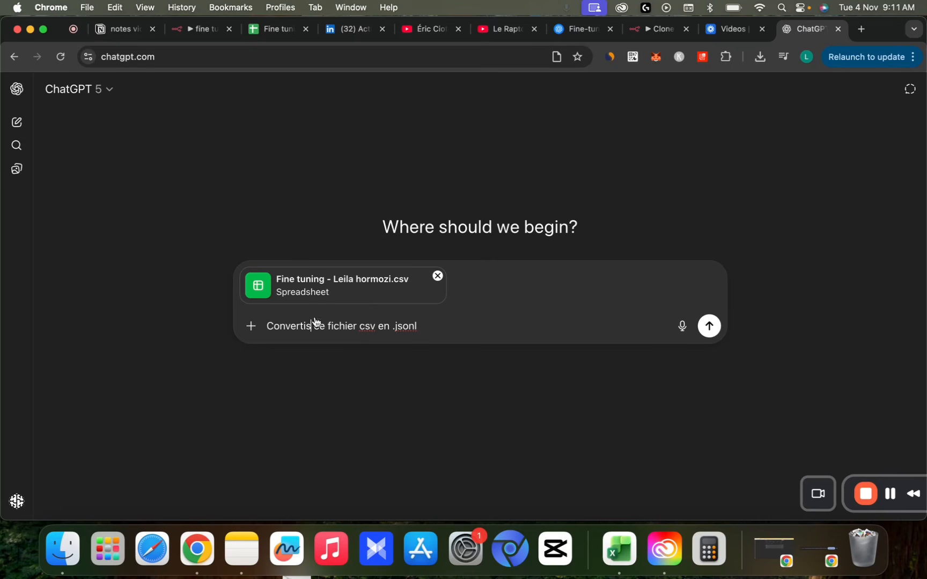
Ask ChatGPT to convert the attached Fine tuning - Leila hormozi.csv with the prompt "Convertis ce fichier csv en .jsonl".
drag(280, 328, 459, 332)
click(400, 331)
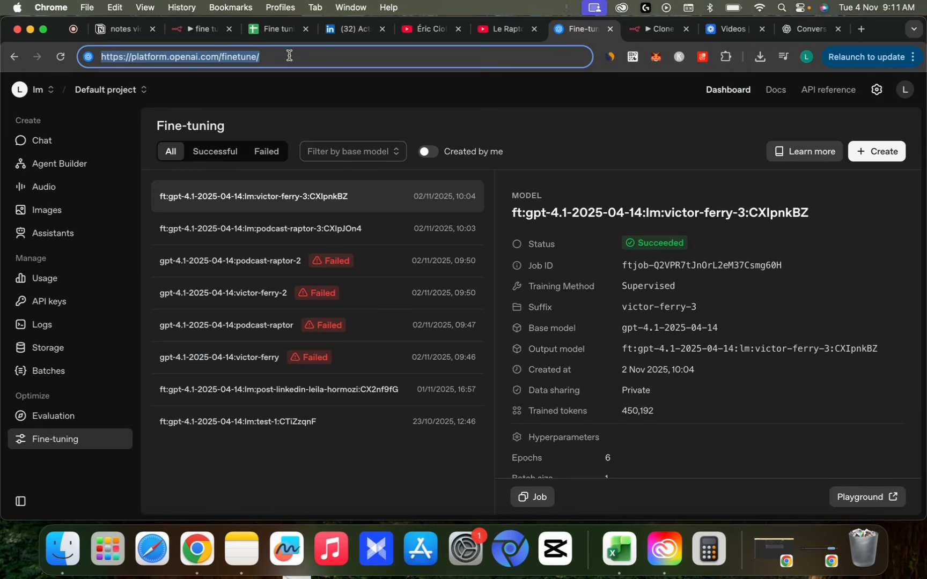
Load the OpenAI fine-tuning page at platform.openai.com/finetune/.
click(131, 58)
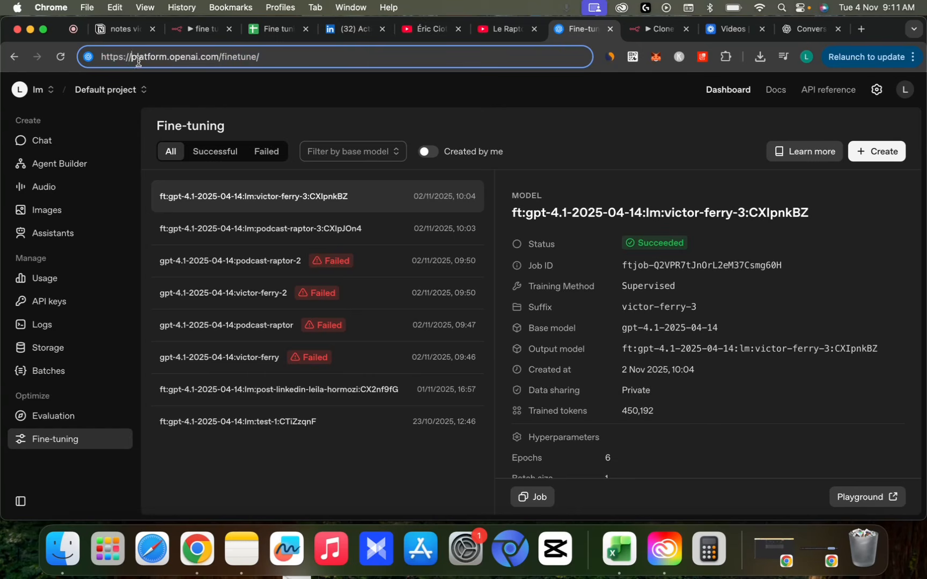
drag(221, 58, 256, 58)
key(Return)
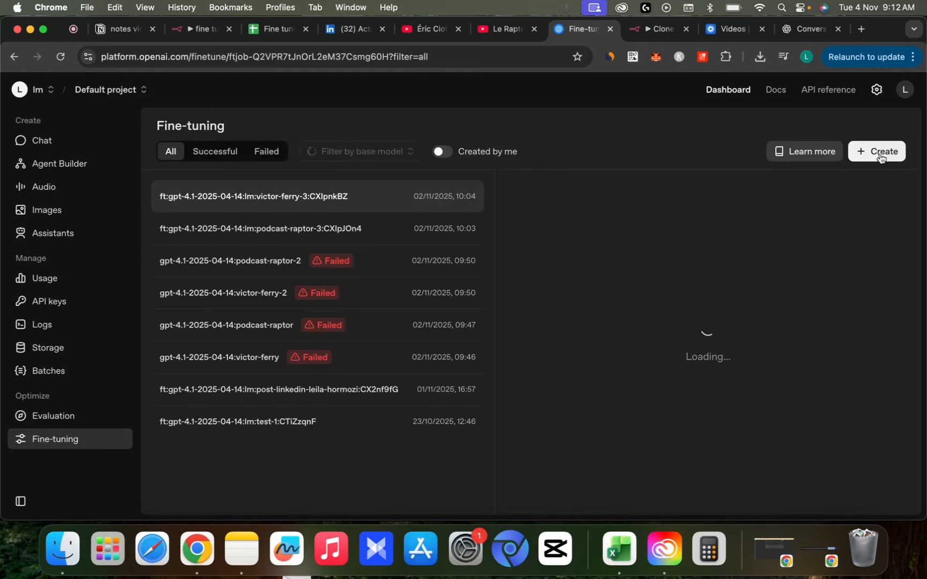
Start a new fine-tuned model with base model gpt-4.1-2025-04-14 and the suffix post_linkedin_leila_hormozi.
click(881, 152)
click(379, 231)
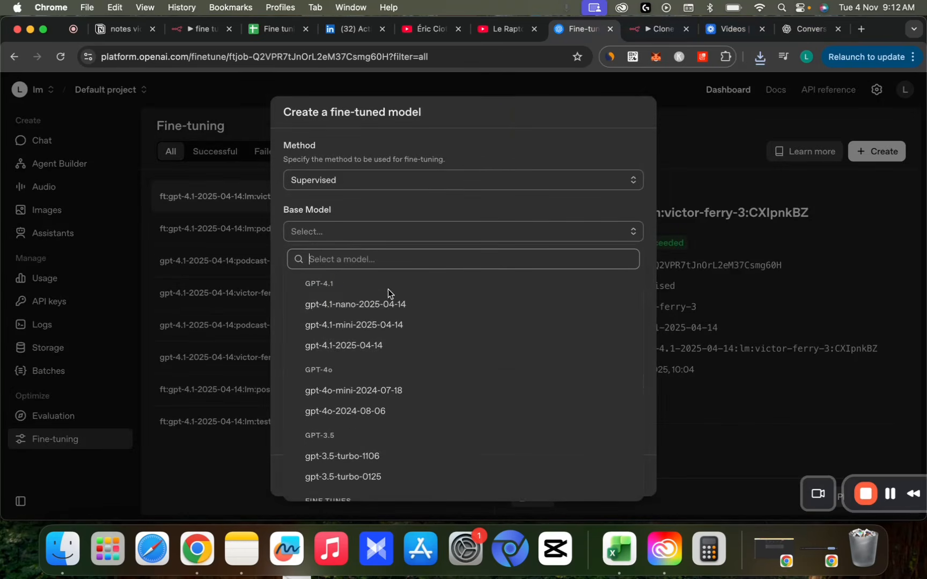
click(385, 348)
click(336, 297)
text(post_linkedin_leila_hormozi)
scroll(376, 268, down, 1)
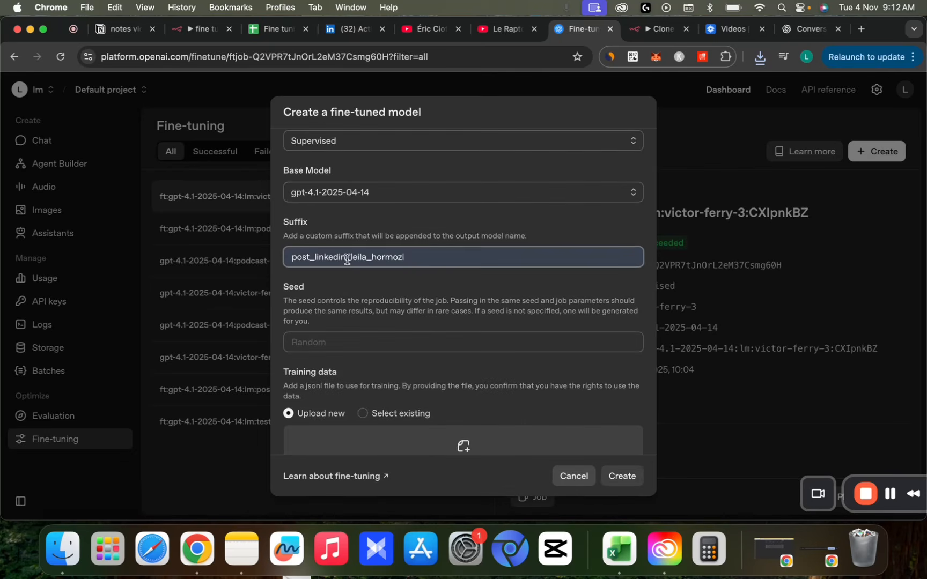
double_click(418, 258)
Upload the downloaded .jsonl file as the training data of the fine-tuned model.
scroll(378, 325, down, 3)
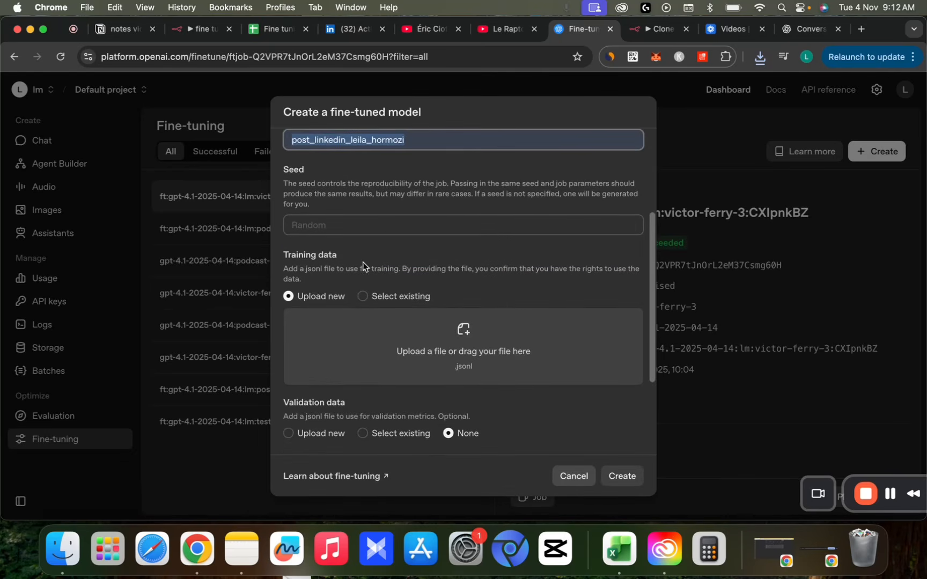
scroll(343, 253, down, 1)
click(760, 56)
drag(663, 116, 471, 335)
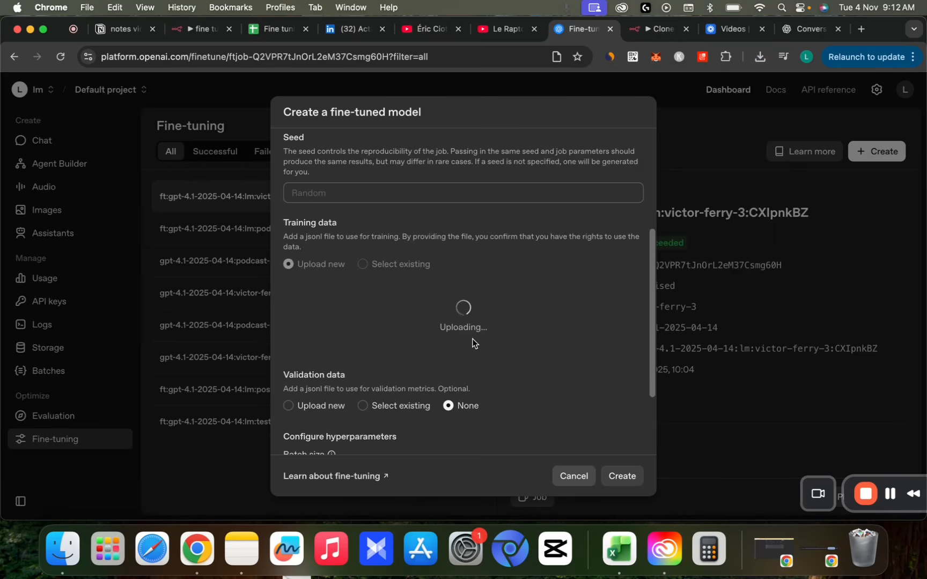
Check the file conversion in ChatGPT and review the training data and hyperparameter settings in the fine-tuned model form.
click(810, 29)
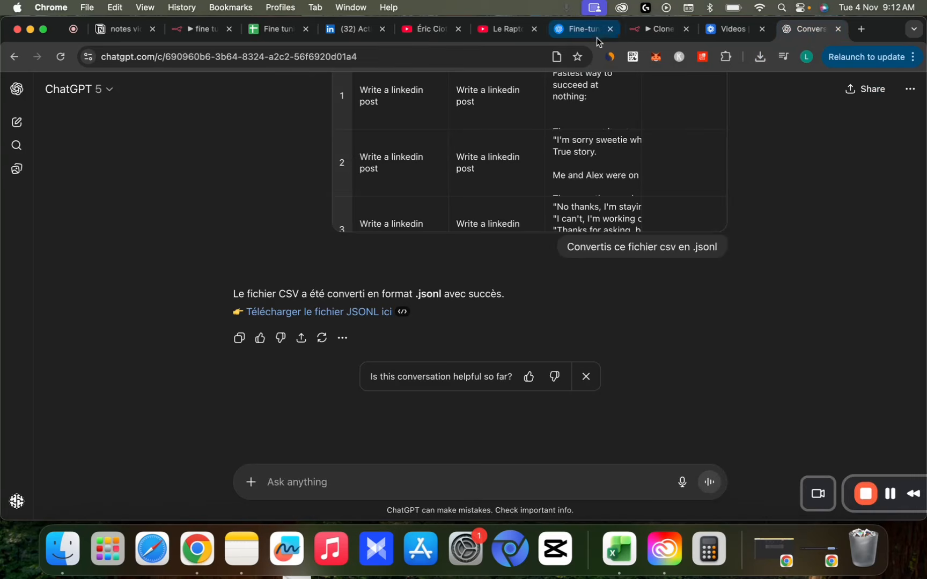
click(573, 30)
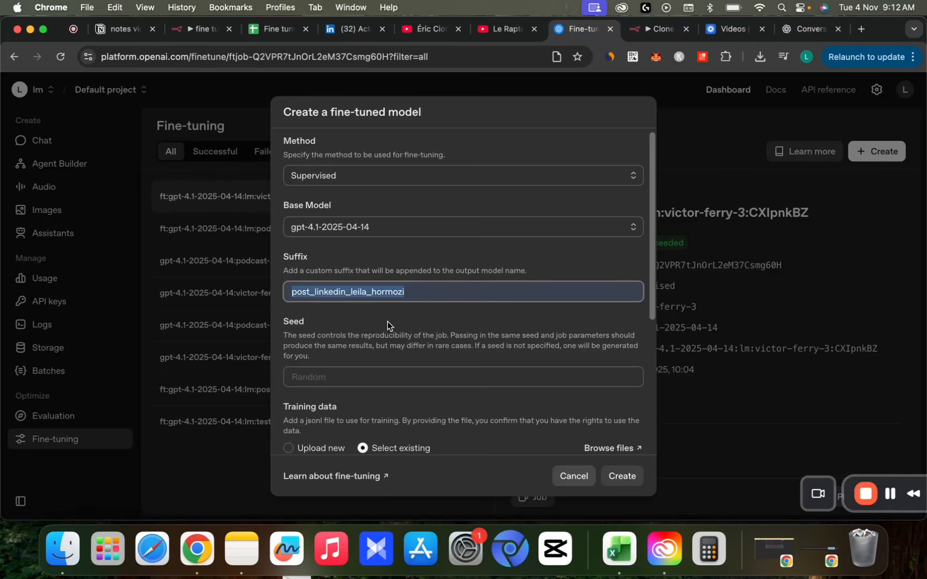
scroll(333, 323, down, 5)
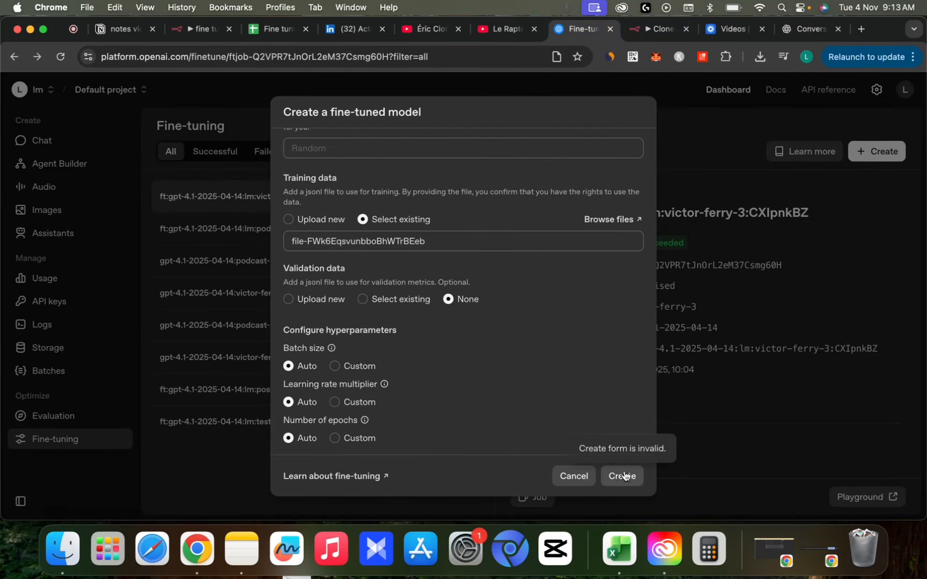
Reread ChatGPT's reply about the .jsonl conversion and return to the OpenAI fine-tuning page.
key(super+9)
drag(442, 294, 417, 297)
click(435, 299)
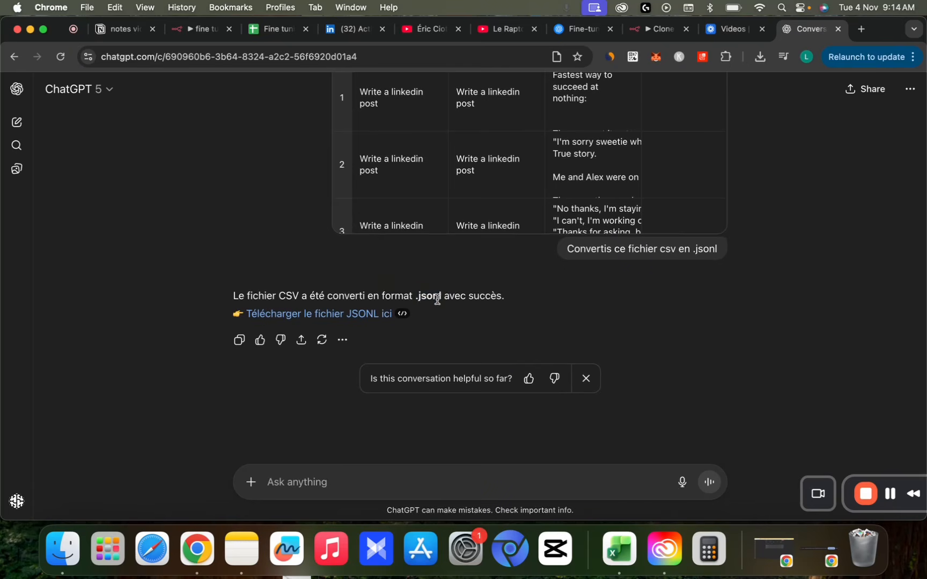
double_click(441, 298)
key(super+7)
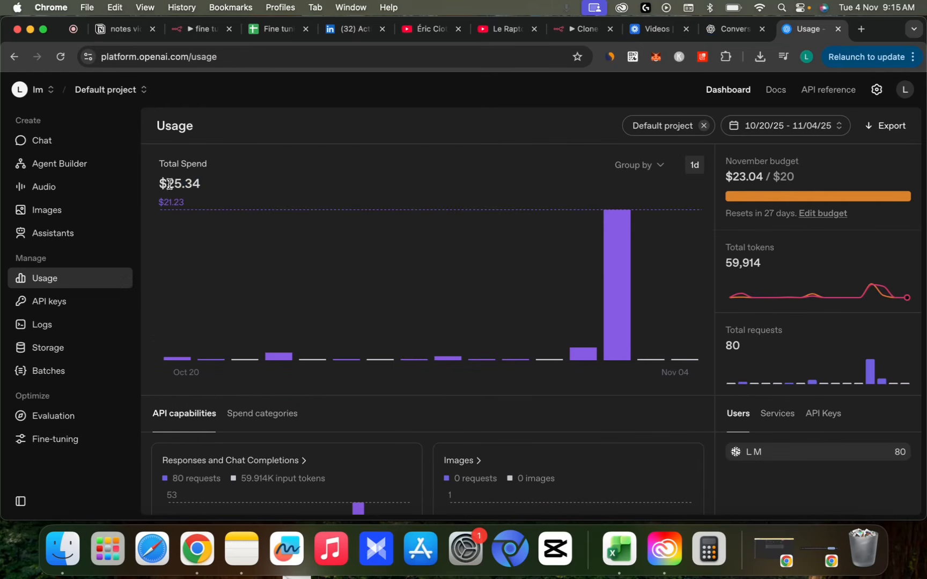
Check the project's total spend on the OpenAI usage page and switch to the fine-tuned AI Agent in the n8n workflow.
drag(159, 186, 217, 187)
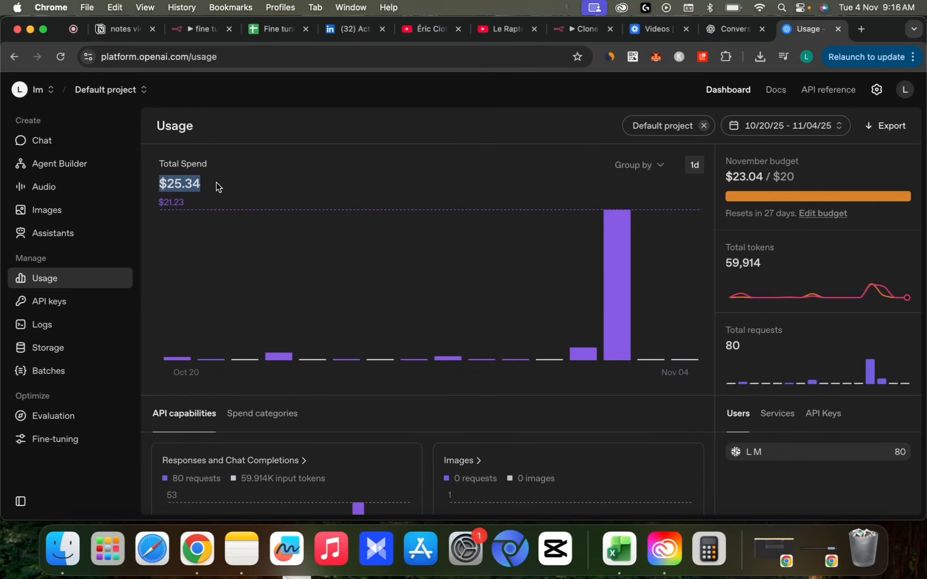
key(super+2)
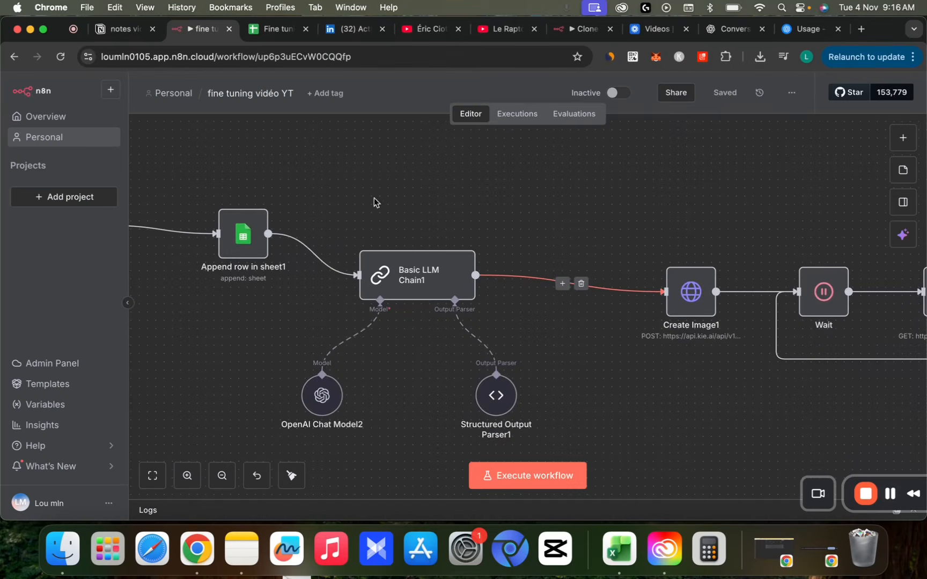
mouse_move(453, 283)
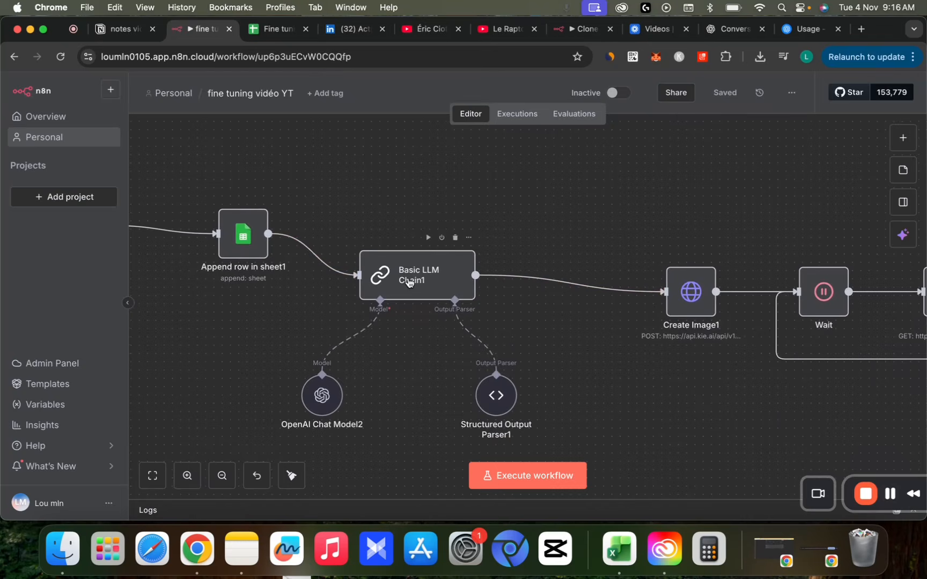
scroll(424, 276, left, 10)
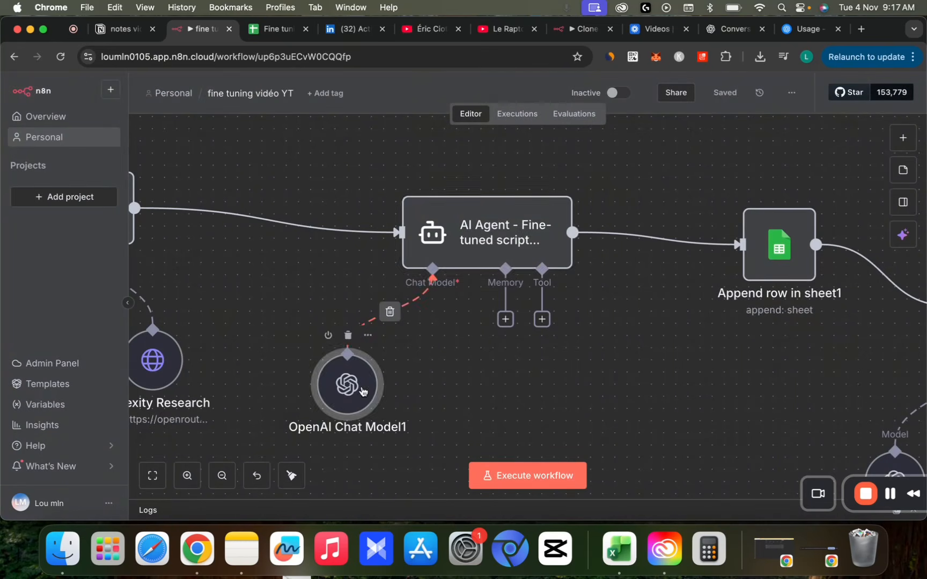
Set the OpenAI Chat Model1 node to the fine-tuned gpt-4.1-2025-04-14 model with the suffix post-linkedin-leila-hormozi.
double_click(347, 384)
click(493, 217)
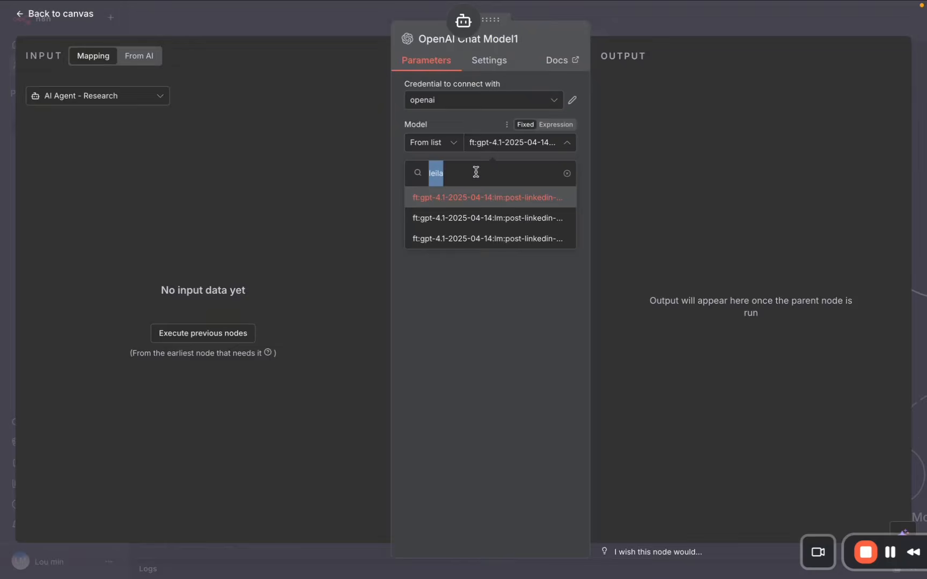
key(ctrl+v)
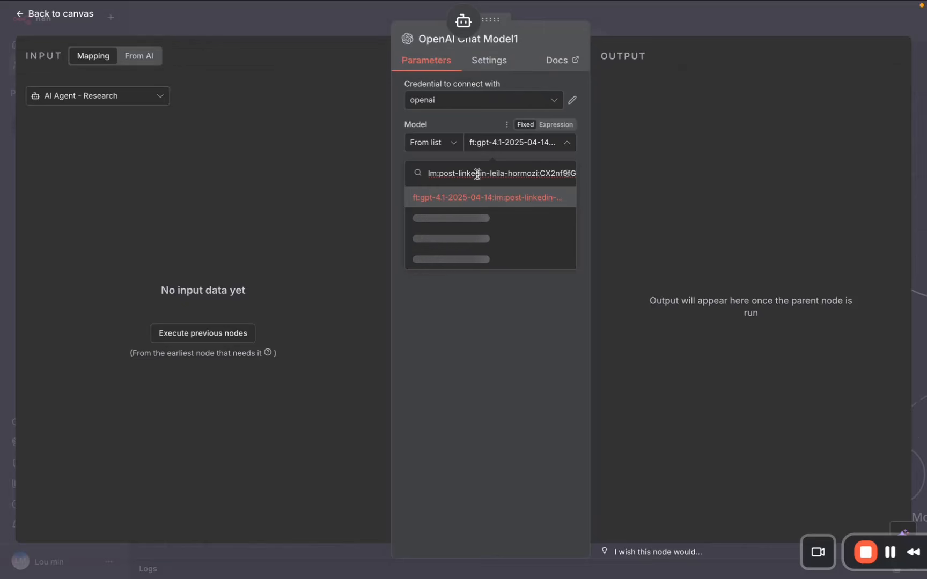
drag(459, 173, 536, 173)
click(509, 197)
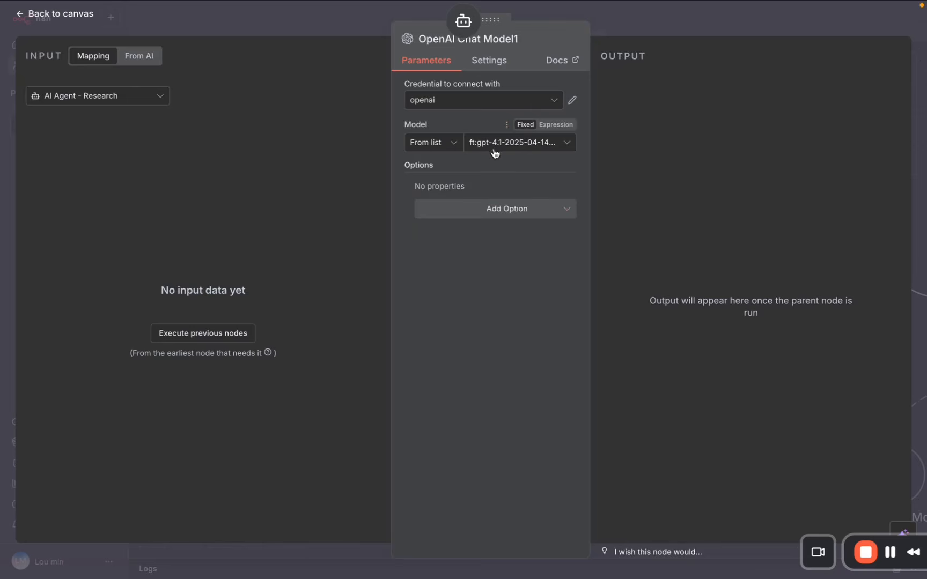
click(645, 16)
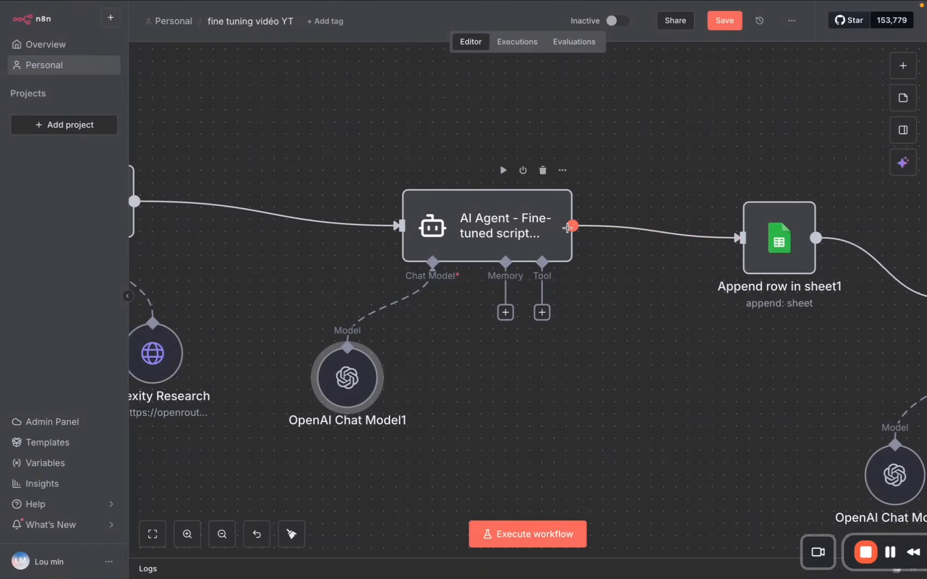
Execute the fine tuning vidéo YT workflow and examine the Topic output of the setTopic node.
scroll(590, 228, down, 4)
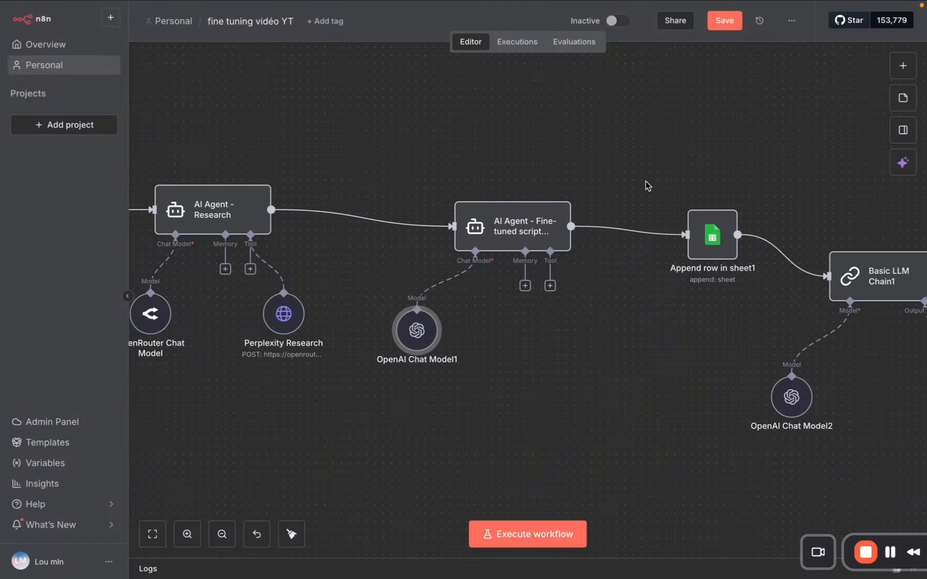
key(ctrl+Return)
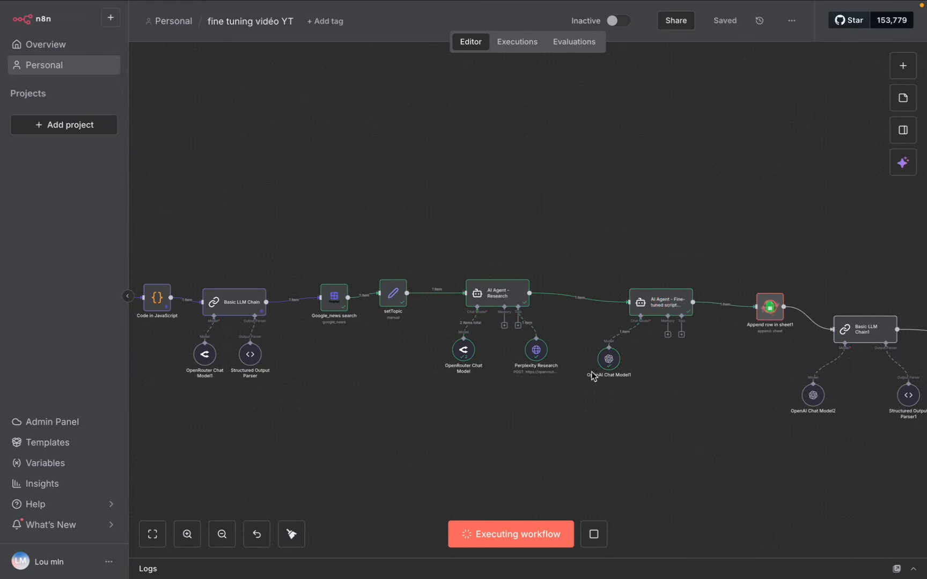
scroll(566, 358, up, 5)
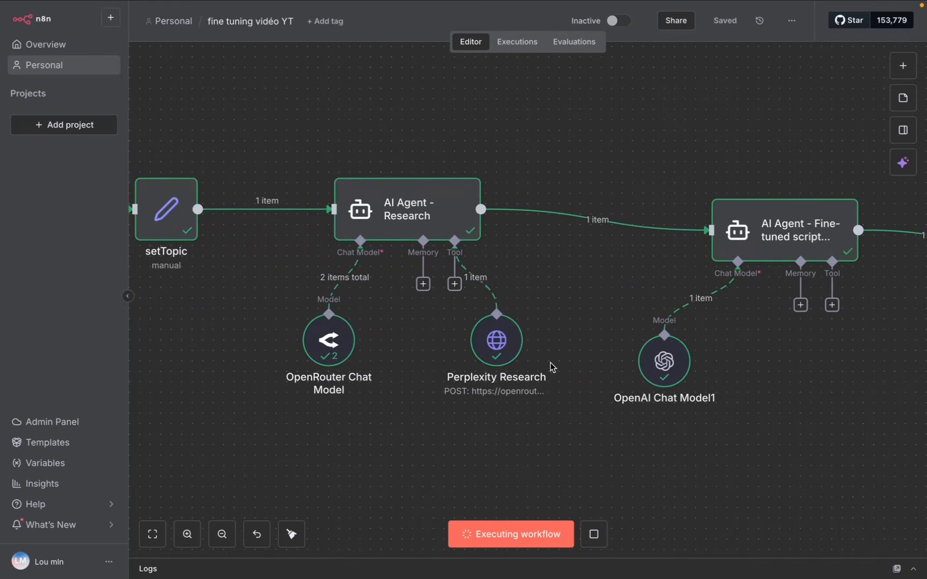
scroll(484, 399, left, 5)
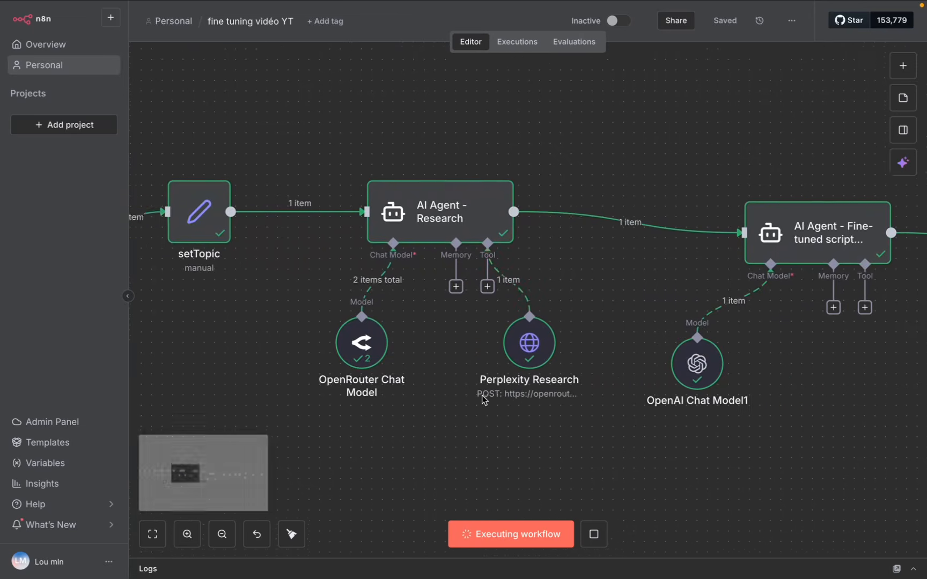
double_click(328, 236)
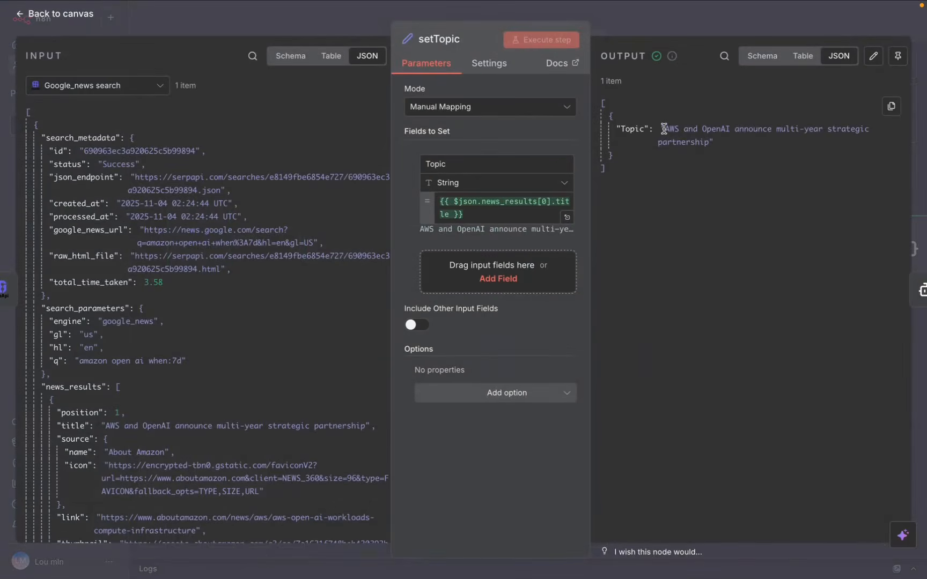
mouse_move(695, 133)
mouse_down()
mouse_move(830, 130)
mouse_move(709, 145)
mouse_up()
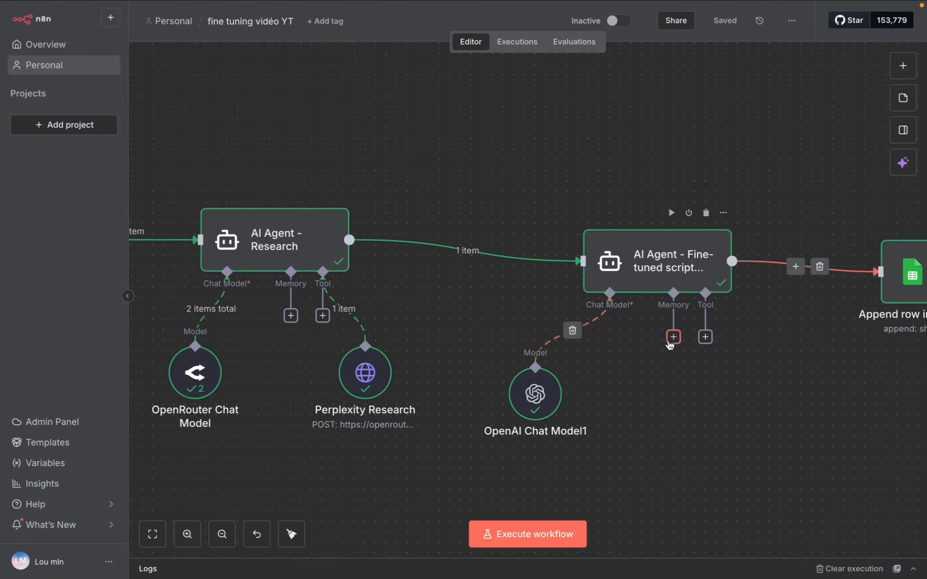
Review the model selected in OpenAI Chat Model1 and the LinkedIn post output by the fine-tuned script AI Agent.
double_click(545, 382)
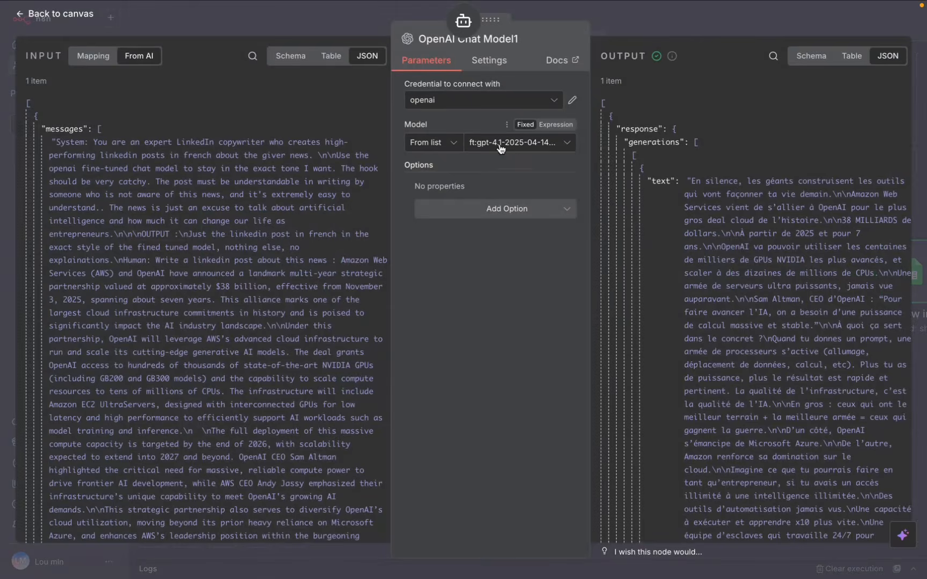
click(620, 29)
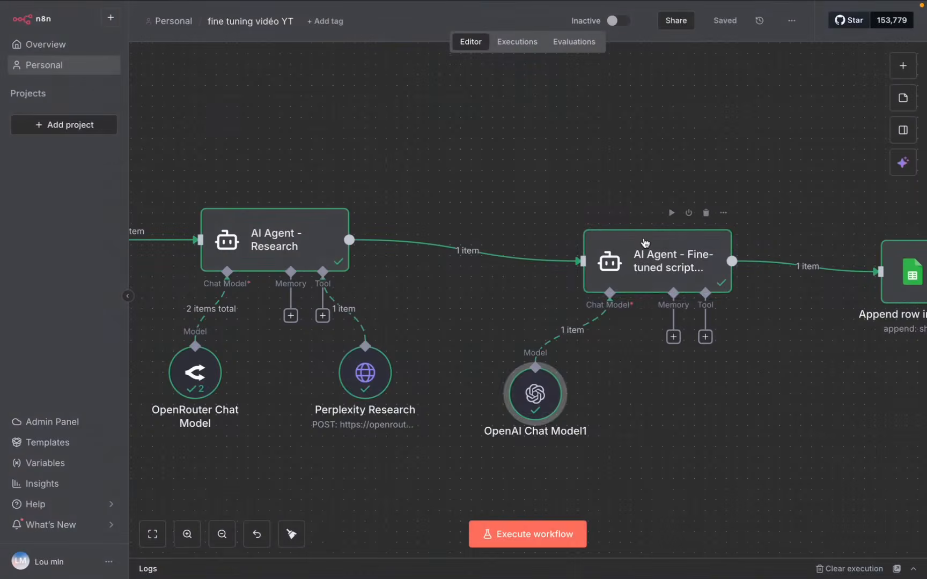
double_click(659, 263)
drag(666, 129, 785, 428)
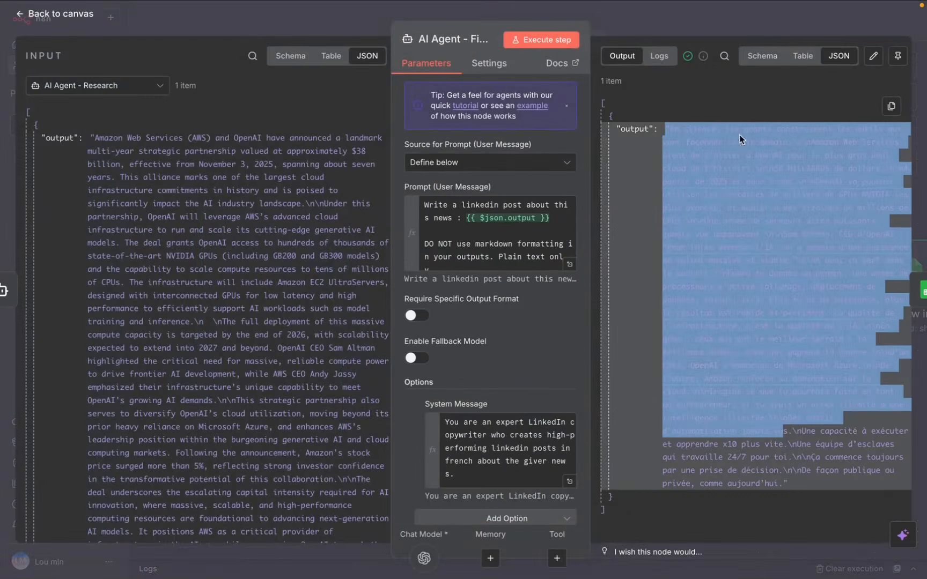
click(710, 19)
Read through the generated French LinkedIn post in cell A10 of the Linkedin POSTS sheet.
scroll(729, 183, right, 3)
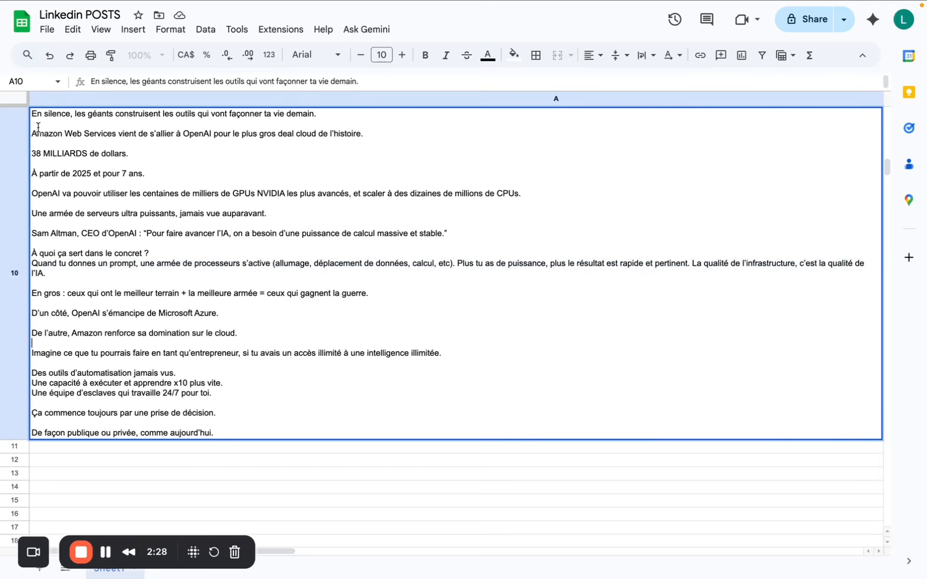
drag(34, 117, 233, 418)
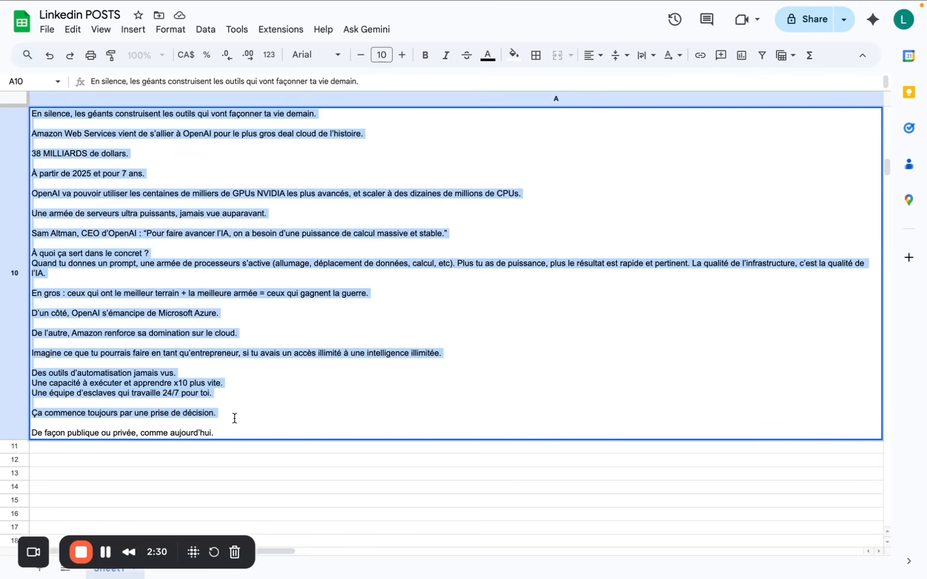
click(234, 407)
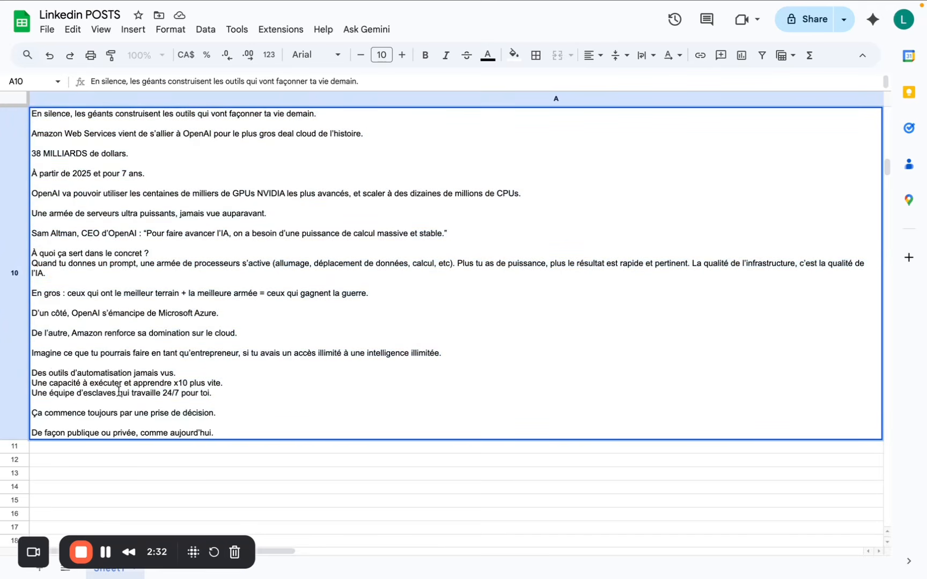
mouse_move(219, 394)
mouse_down()
mouse_move(75, 393)
mouse_move(225, 394)
mouse_up()
drag(230, 399, 33, 213)
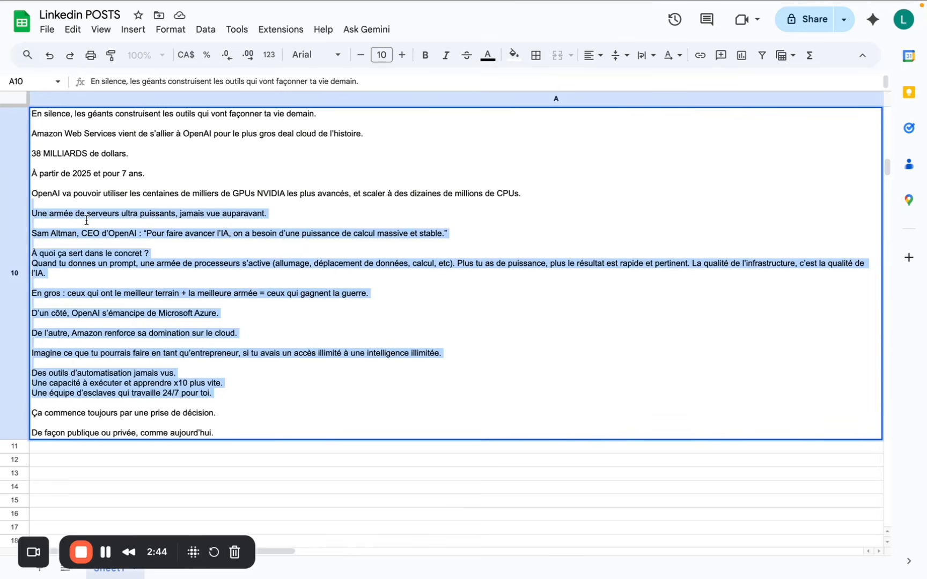
click(129, 242)
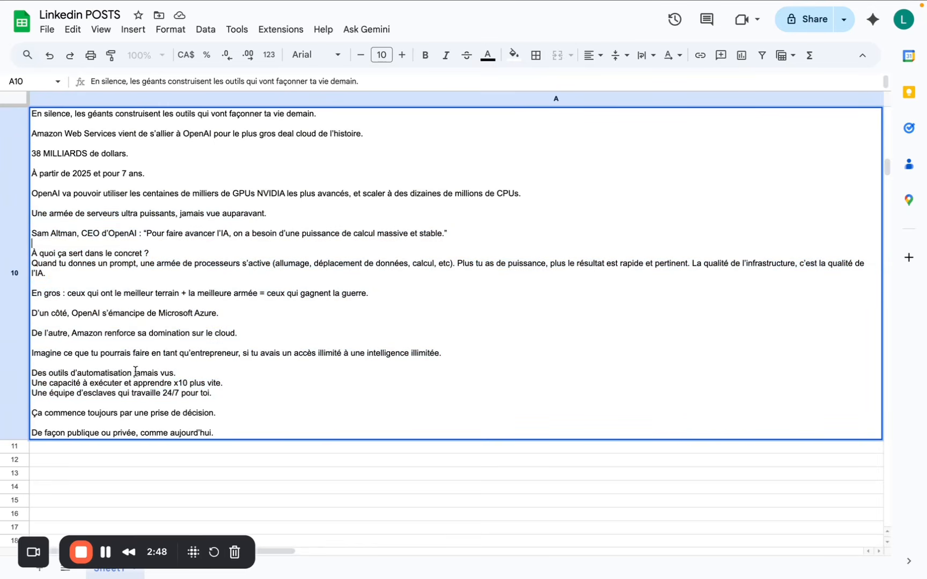
click(113, 461)
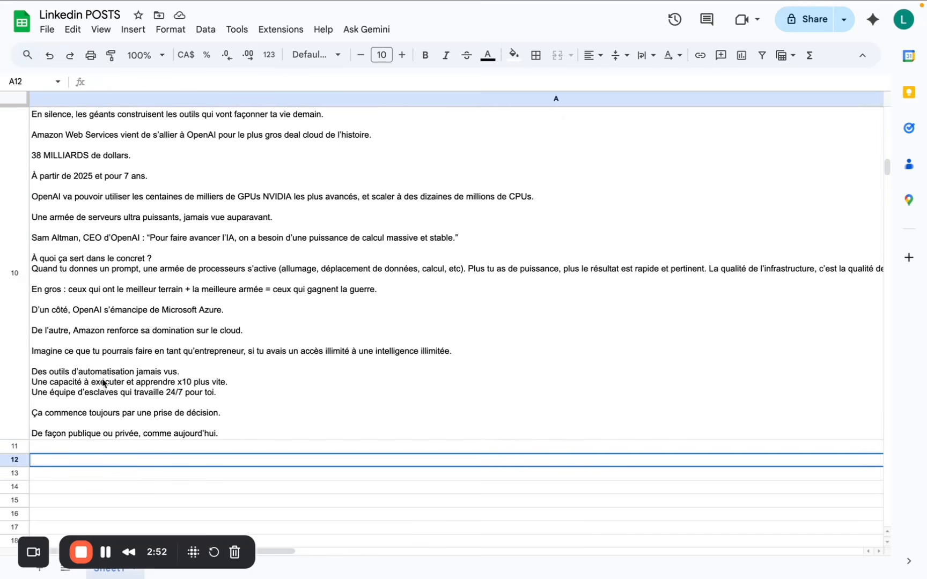
Return to the fine-tuned AI Agent node in n8n and review its user prompt and system message.
mouse_move(131, 5)
click(184, 39)
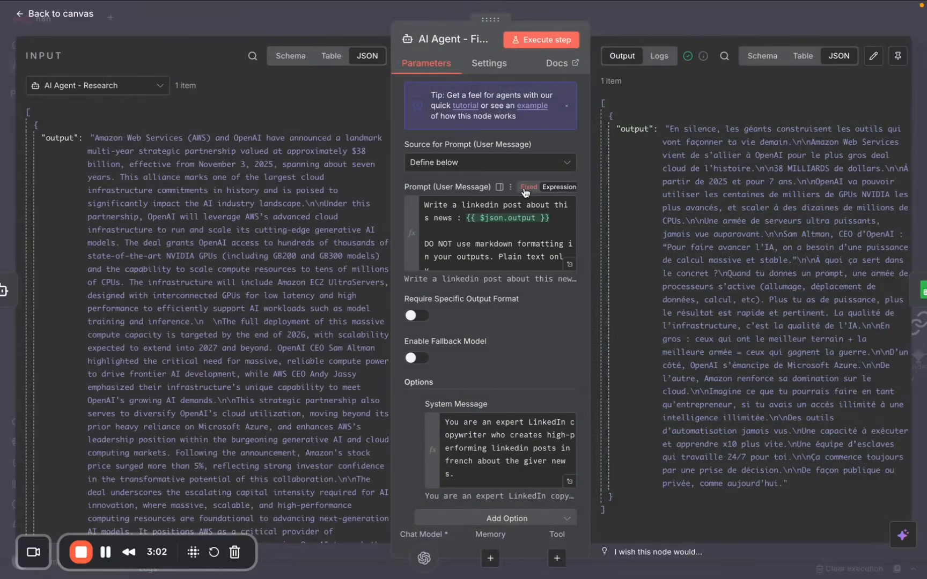
drag(424, 205, 500, 263)
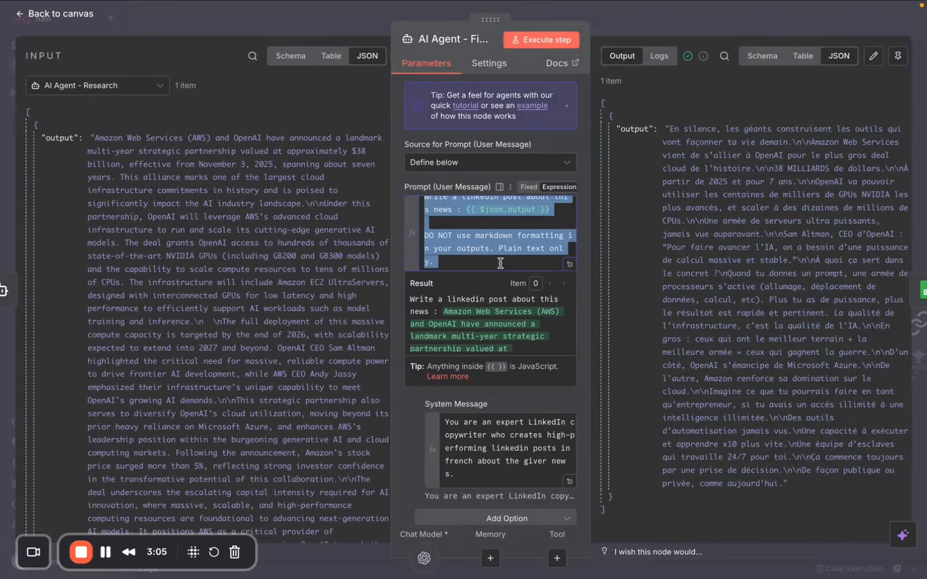
click(570, 482)
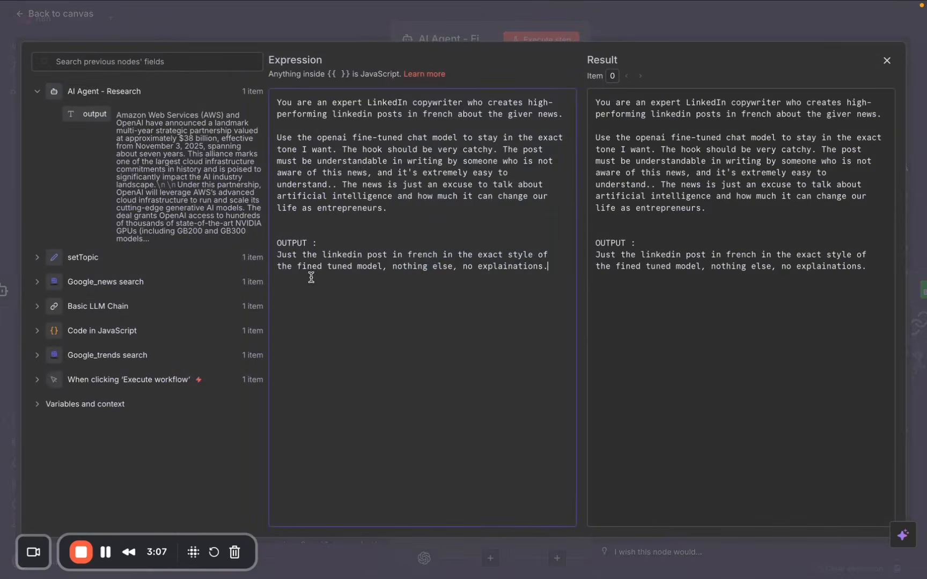
drag(311, 281, 255, 101)
click(380, 173)
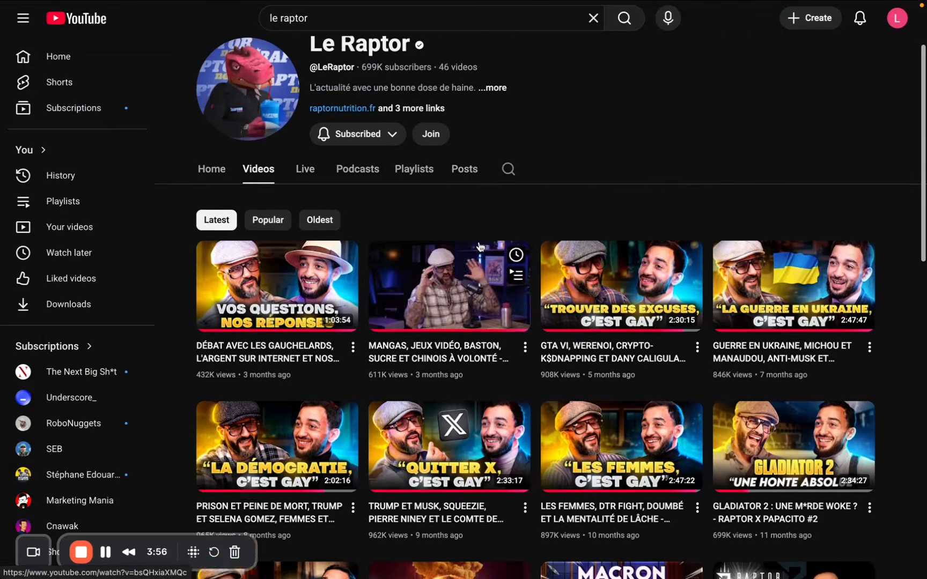
Browse Le Raptor's YouTube videos and inspect the OpenAI Chat Model1 node in the Marque de vêtement all automations workflow.
scroll(745, 285, up, 2)
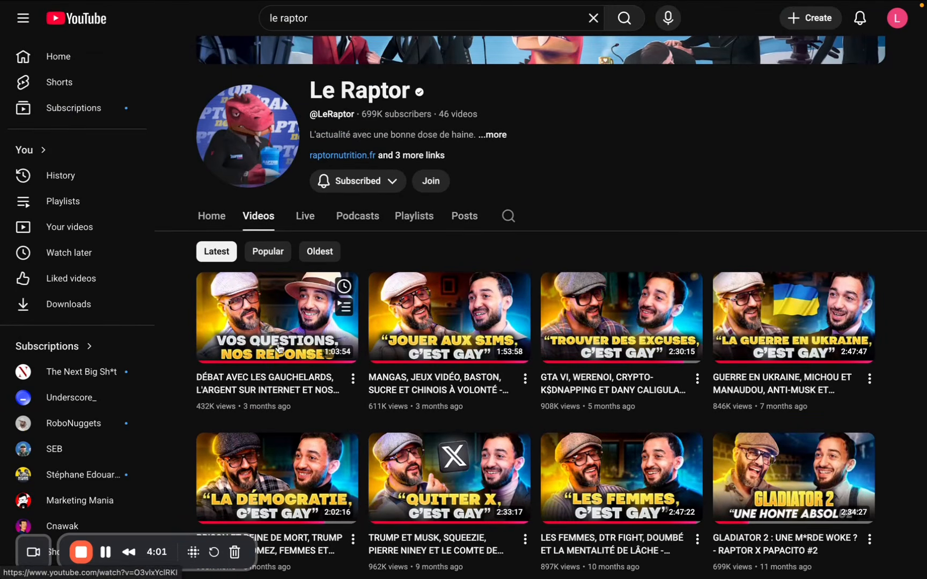
click(432, 21)
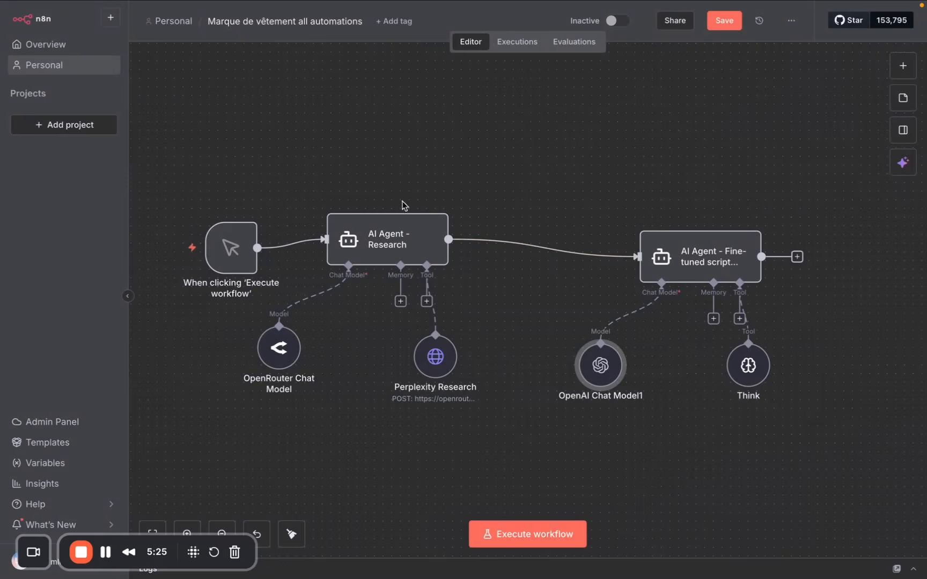
double_click(601, 366)
click(519, 150)
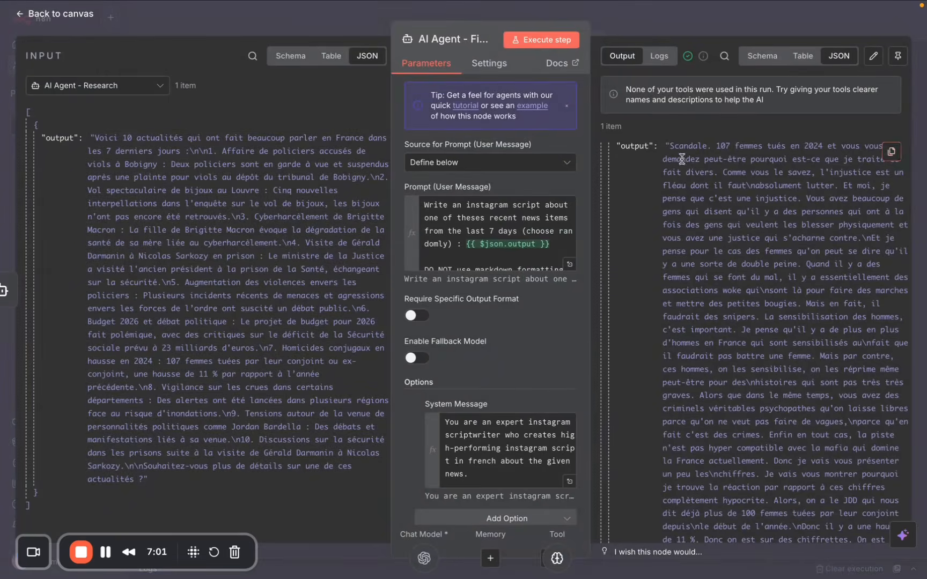
Read the generated Instagram scripts in the AI Agent output and in cells A11 and A12 of the Linkedin POSTS sheet.
drag(669, 146, 666, 424)
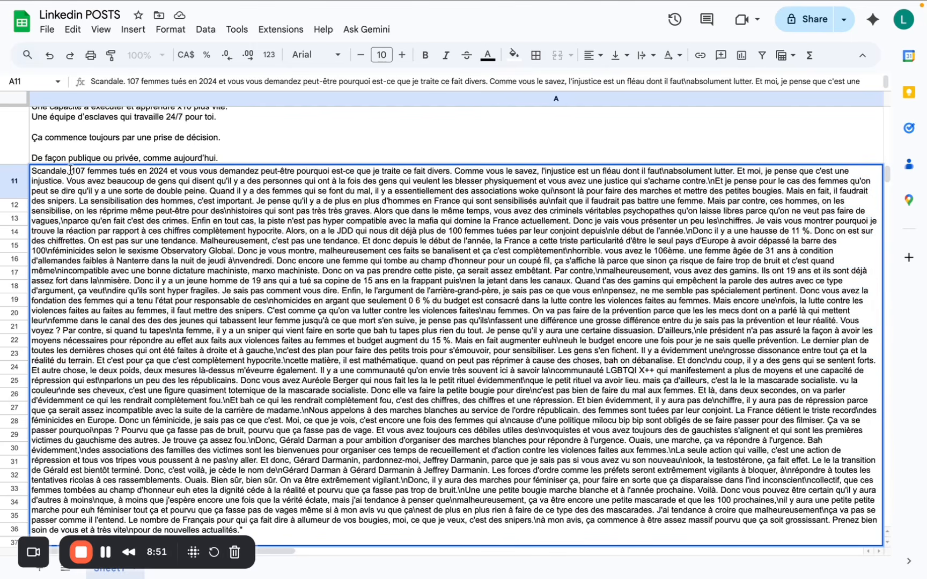
drag(70, 171, 147, 460)
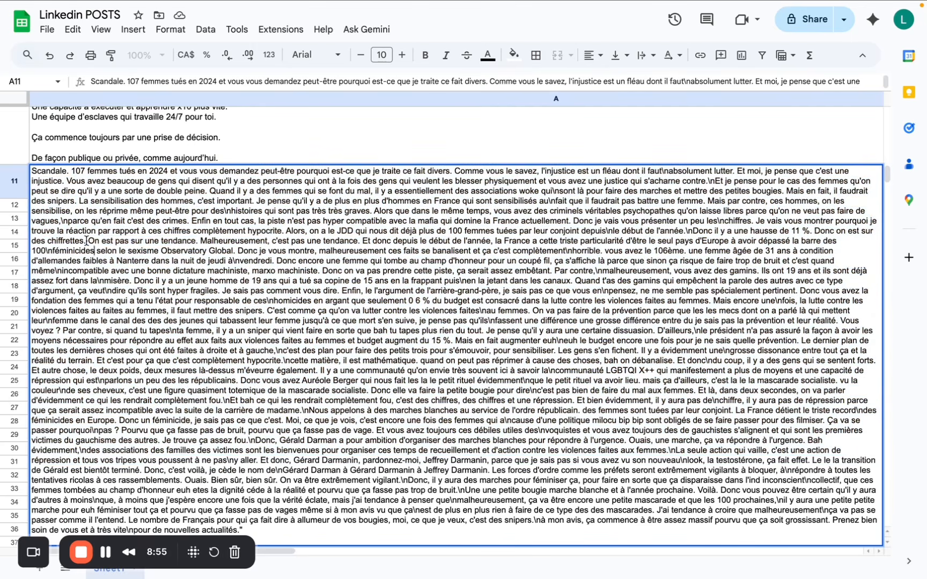
drag(87, 241, 189, 241)
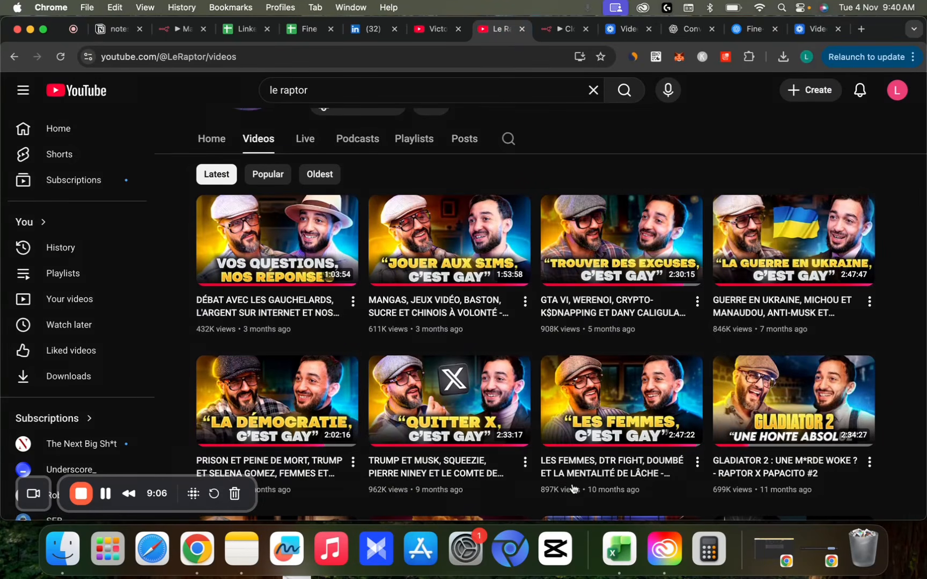
scroll(559, 505, up, 2)
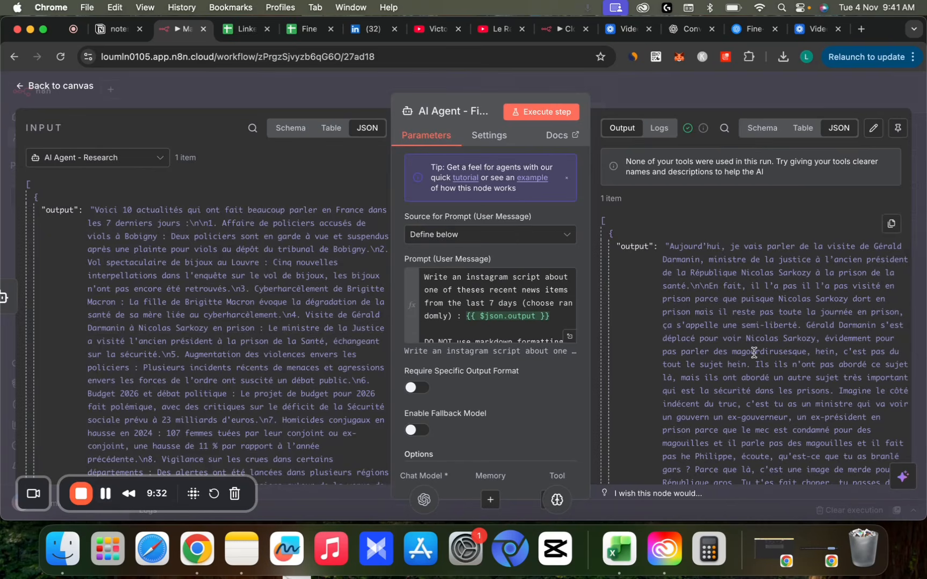
click(236, 31)
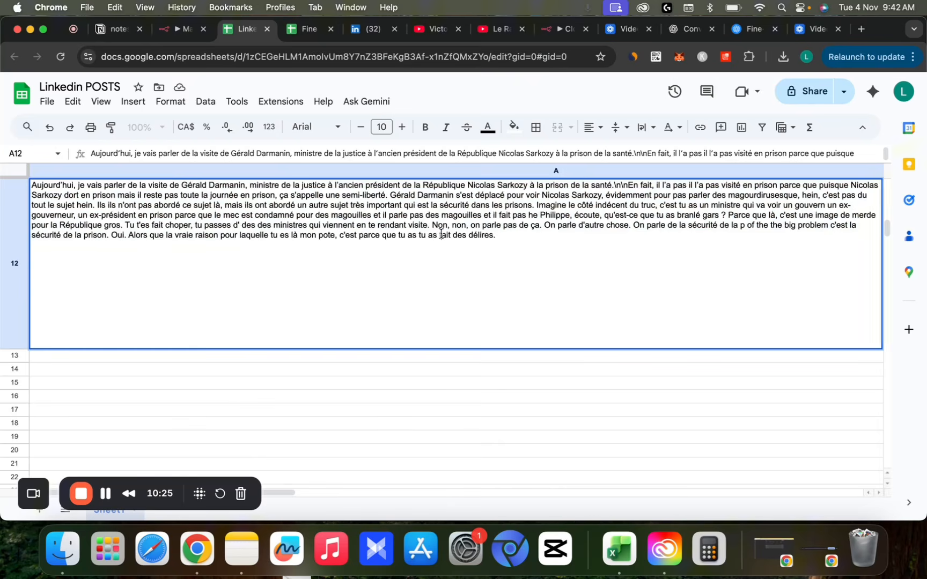
Reread the generated French Instagram script in cell A12, going over its closing sentences.
drag(441, 235, 157, 186)
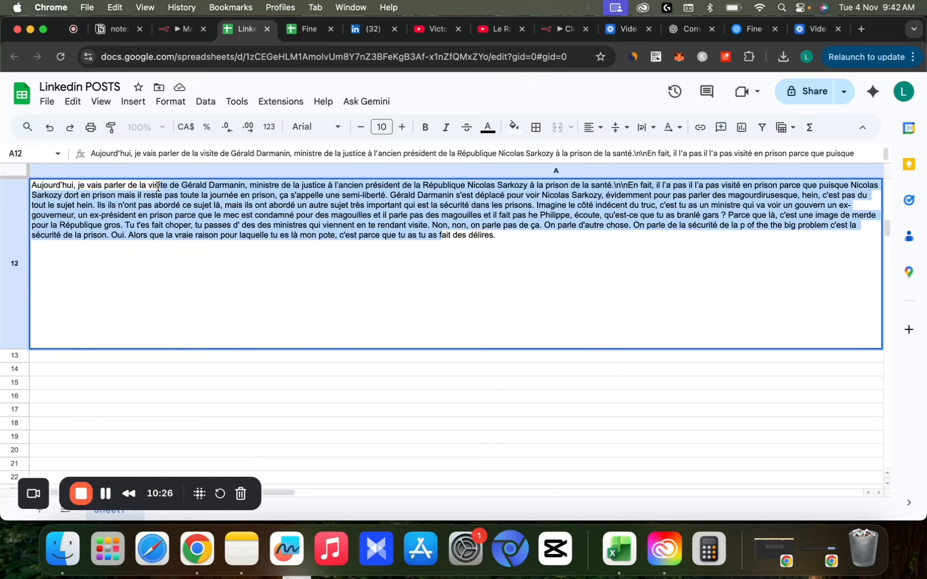
click(508, 222)
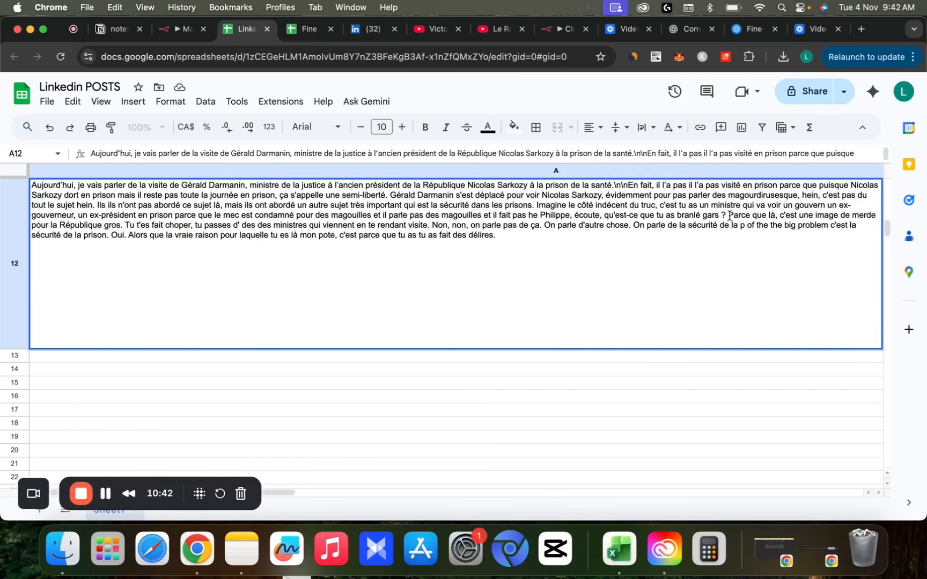
drag(730, 215, 188, 231)
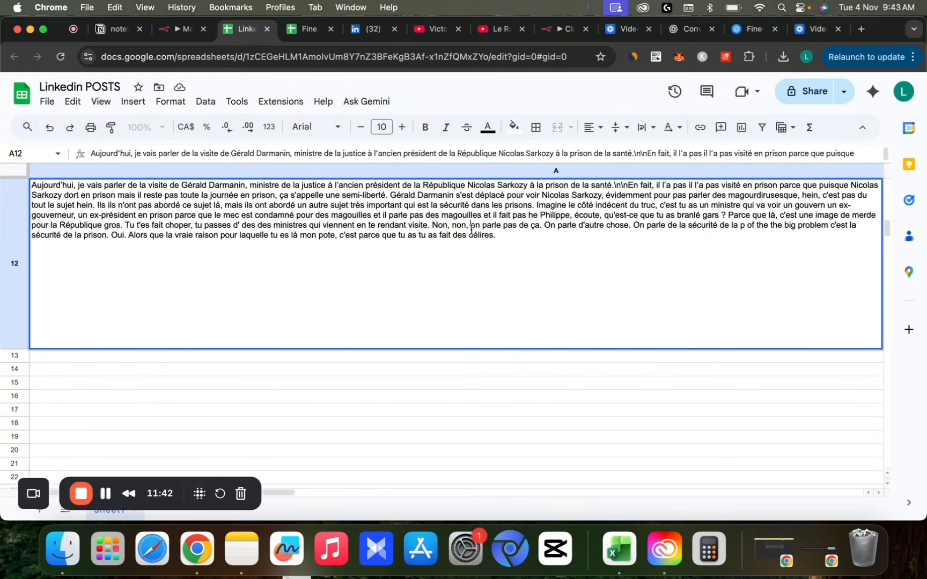
drag(471, 226, 631, 227)
click(453, 217)
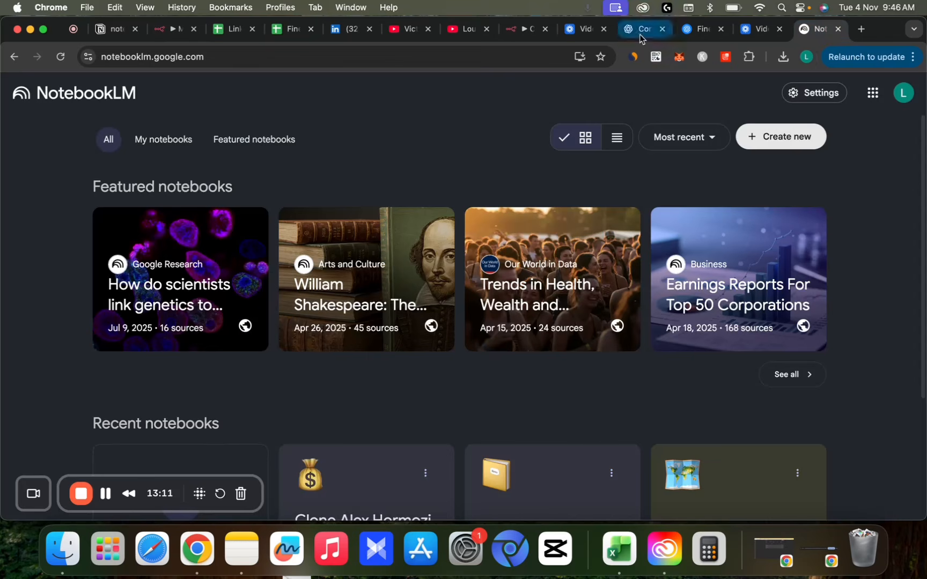
Revisit the ChatGPT conversation on converting the CSV file to .jsonl and the Victor Ferry Business & News videos page on YouTube.
click(630, 31)
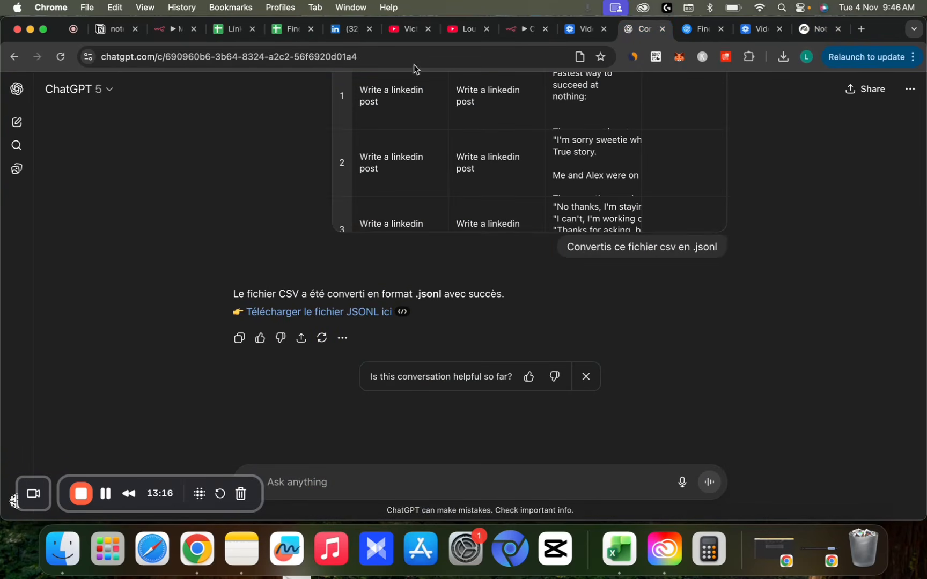
click(412, 29)
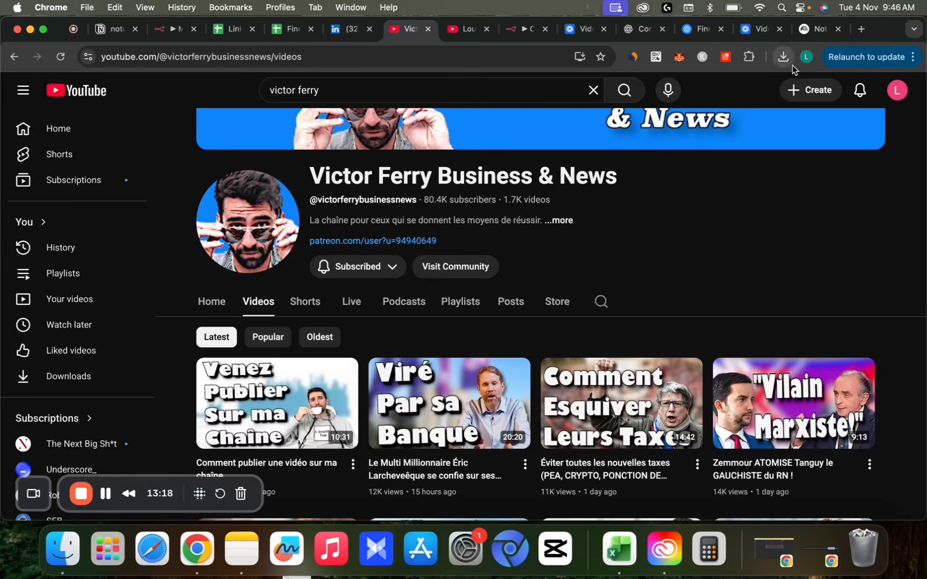
key(super+grave)
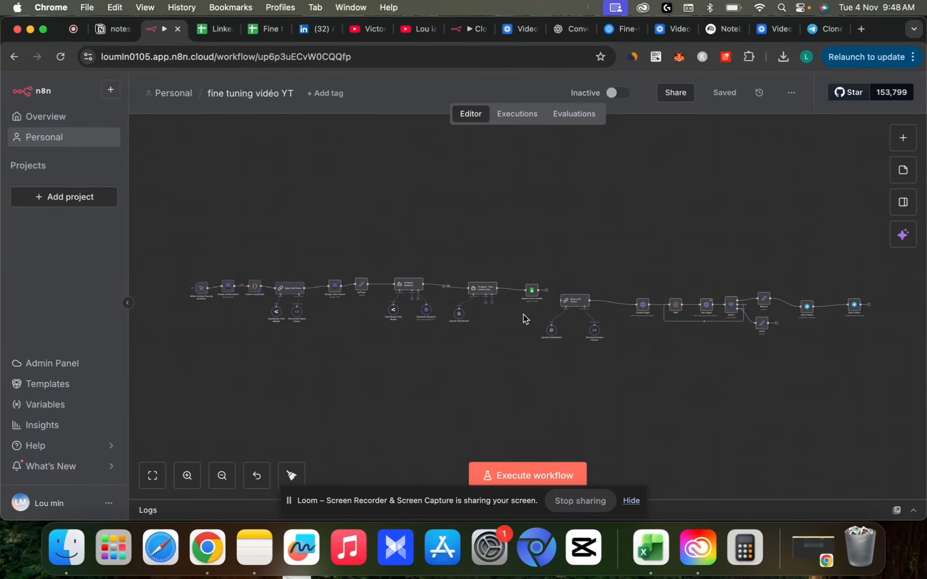
Inspect the image creation and Telegram sending nodes in n8n, and read the first generated image post in the Clone IA ultime Telegram chat.
scroll(795, 316, up, 5)
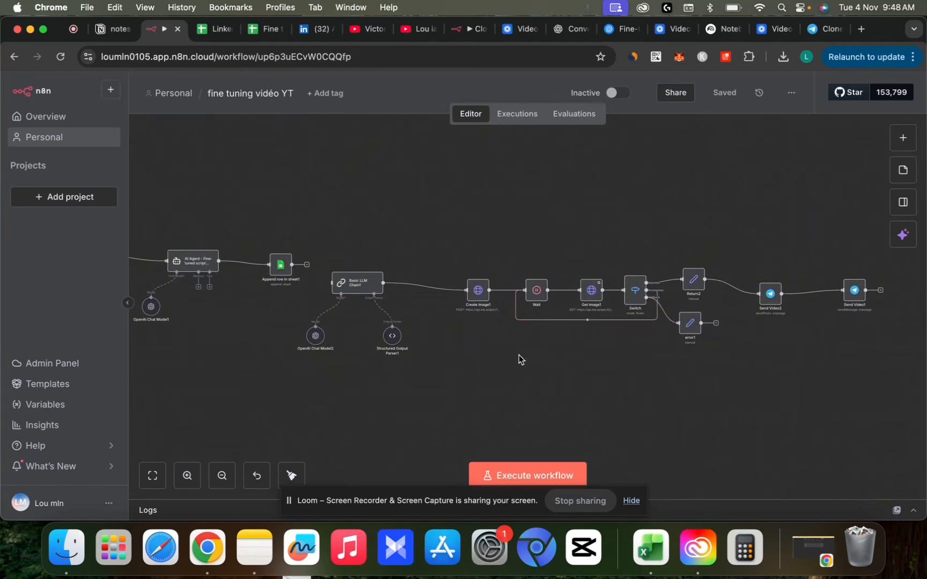
click(826, 29)
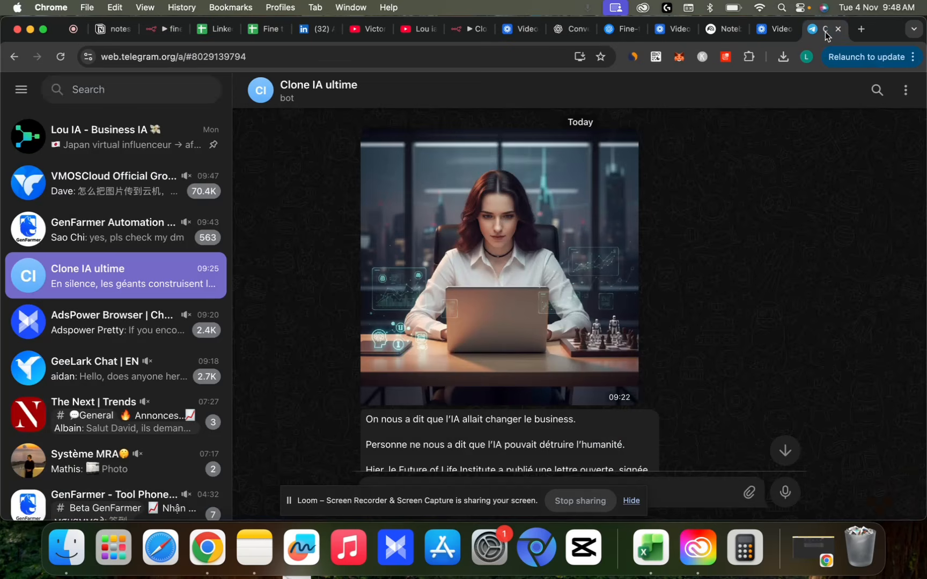
scroll(667, 374, up, 4)
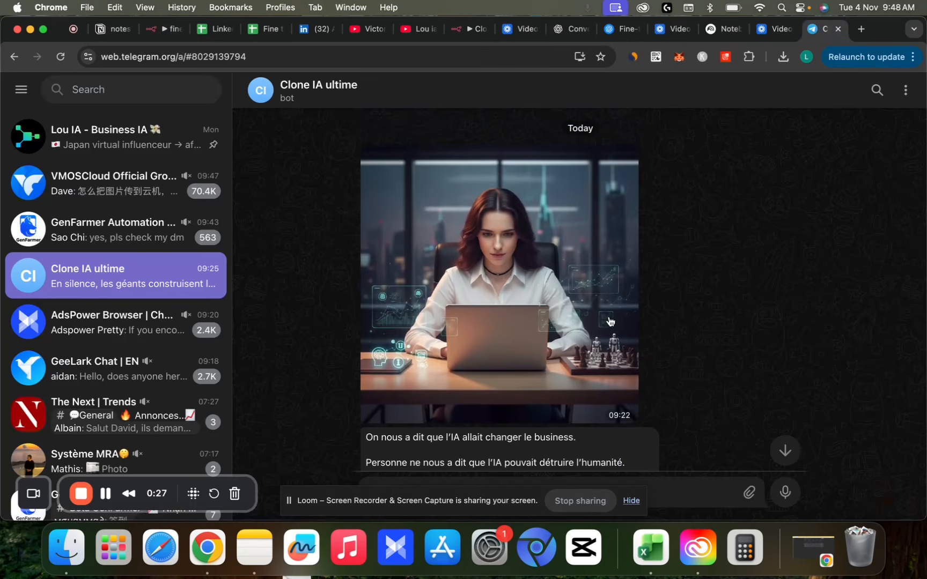
scroll(610, 321, down, 3)
scroll(530, 406, down, 2)
scroll(529, 406, down, 3)
scroll(418, 244, up, 3)
drag(454, 337, 447, 279)
Examine the second generated post in the Clone IA ultime chat, including its server-room image and the text about Amazon Web Services and OpenAI.
scroll(455, 295, down, 15)
scroll(444, 363, down, 2)
scroll(548, 278, up, 2)
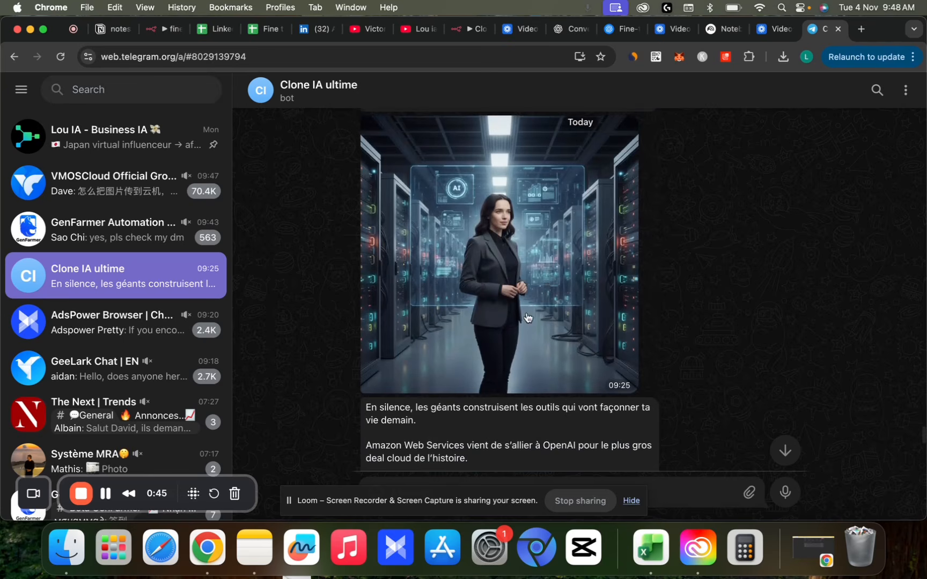
scroll(483, 285, down, 2)
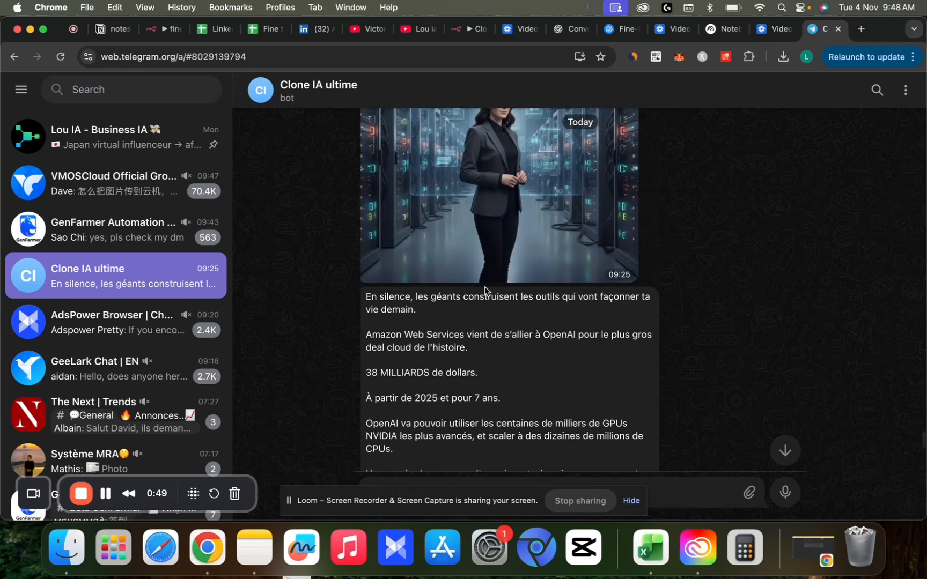
scroll(429, 335, up, 2)
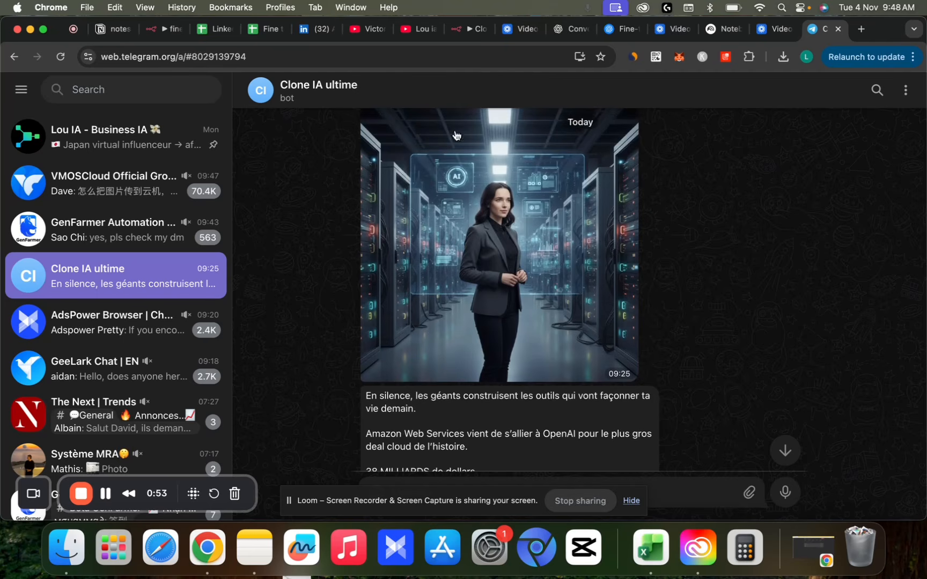
scroll(558, 387, down, 6)
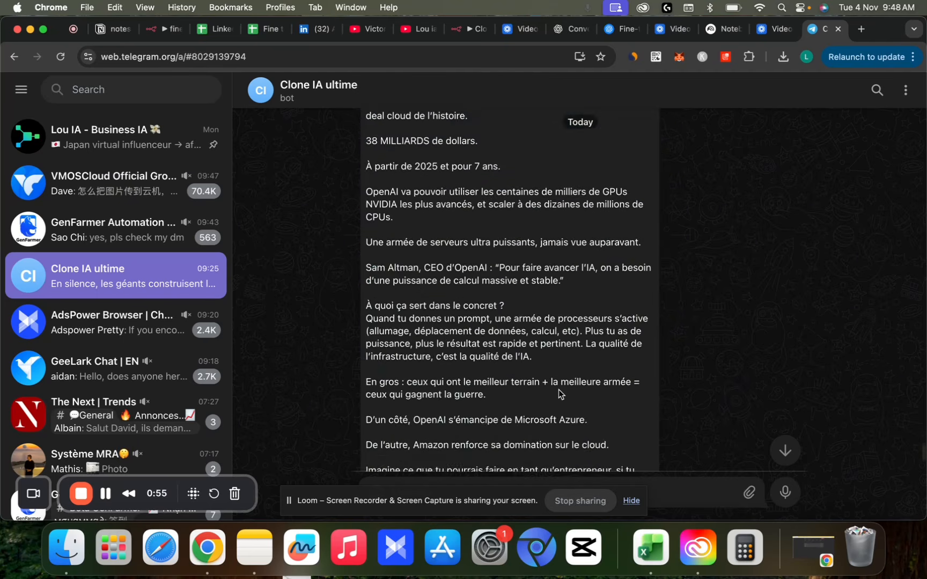
drag(569, 304, 367, 322)
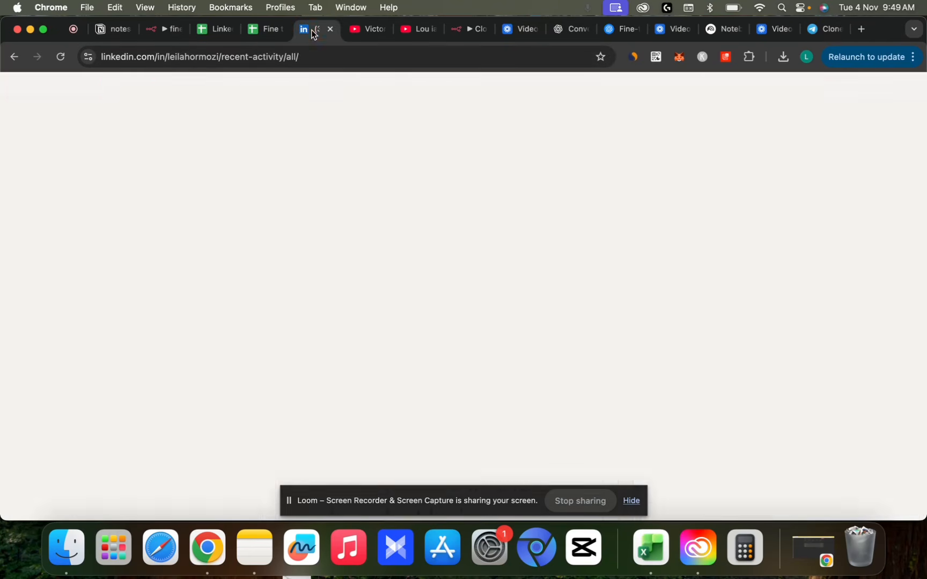